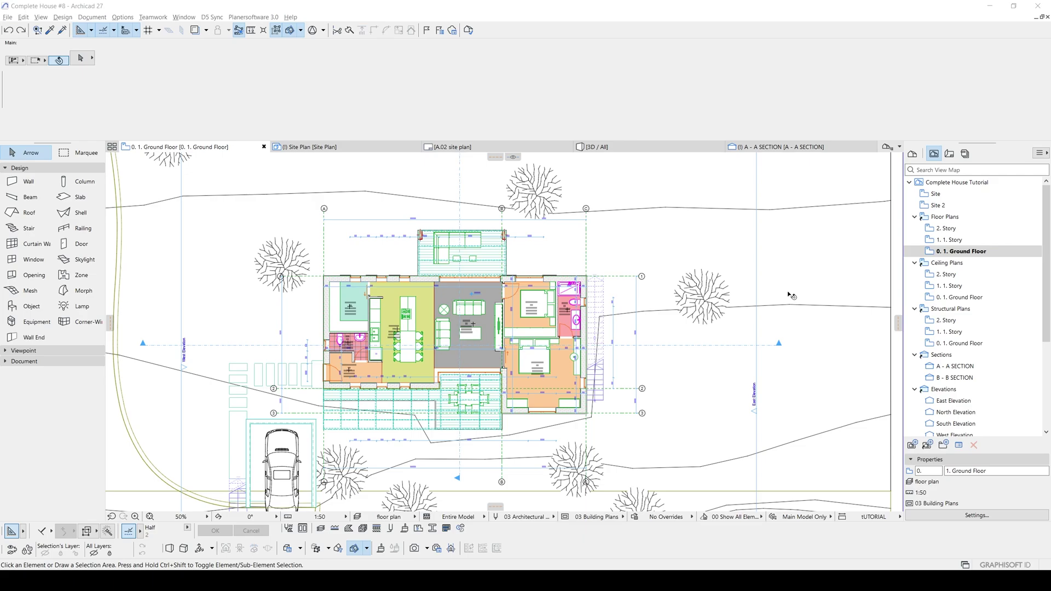
Zoom in to about 125% on the kitchen area of the 0. Ground Floor plan
scroll(402, 314, up, 5)
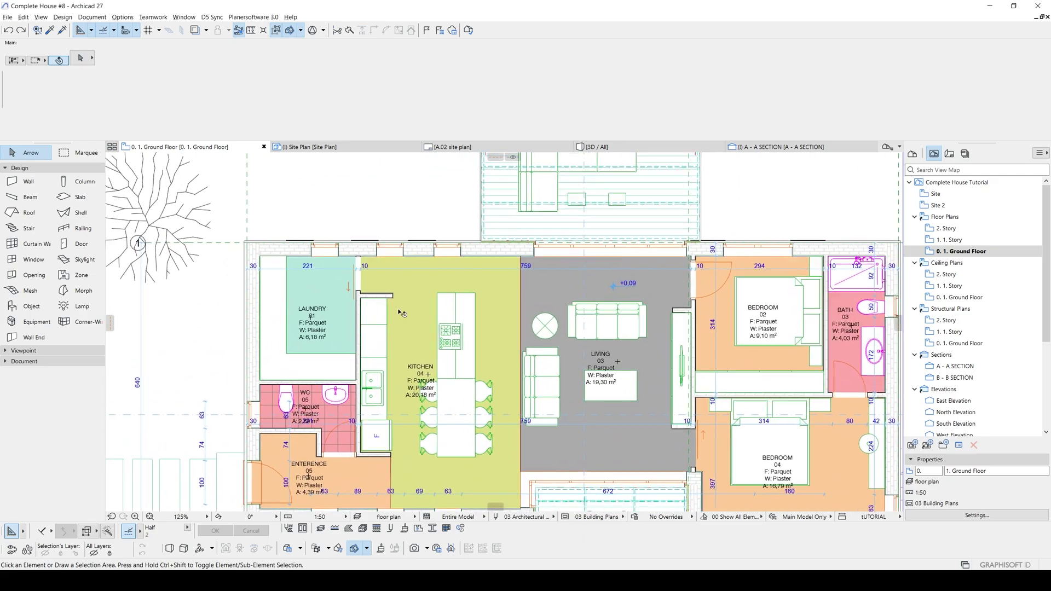
Select the Cabinet Base Triple Door 24 and move it one cabinet width to the left
click(438, 298)
scroll(438, 298, up, 1)
scroll(438, 298, up, 3)
click(470, 320)
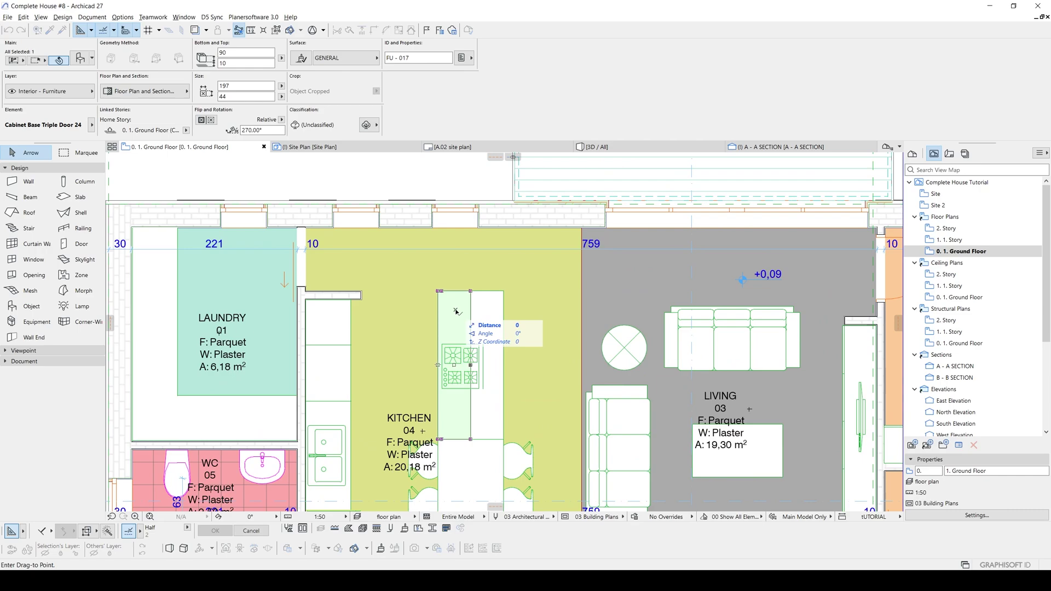
click(479, 335)
click(438, 321)
scroll(420, 255, up, 5)
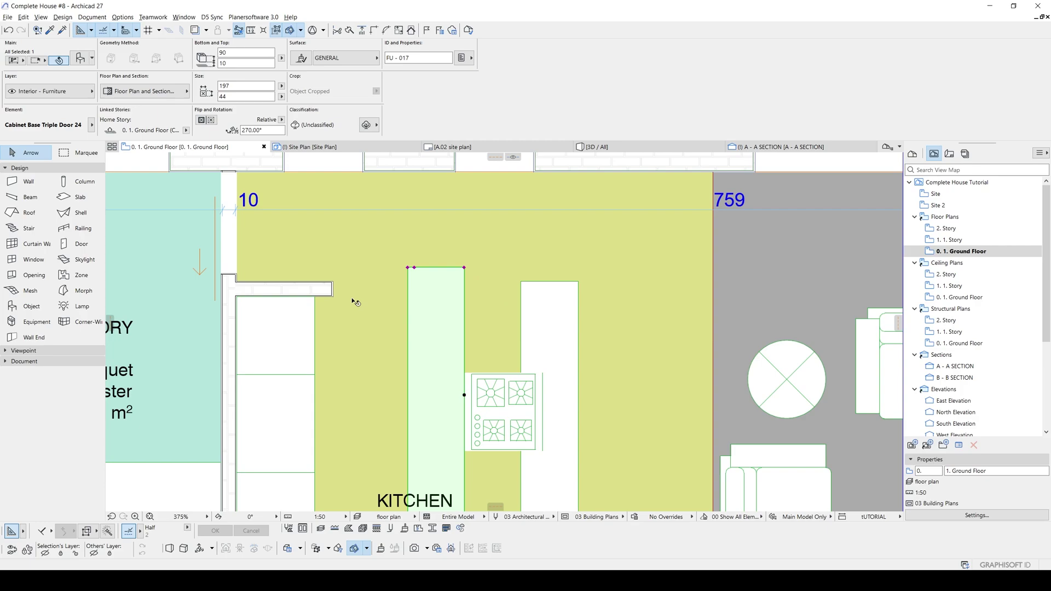
Move the cabinet again with Ctrl+D and slide it up against the cooktop
scroll(441, 309, down, 3)
key(ctrl+d)
click(439, 322)
click(422, 341)
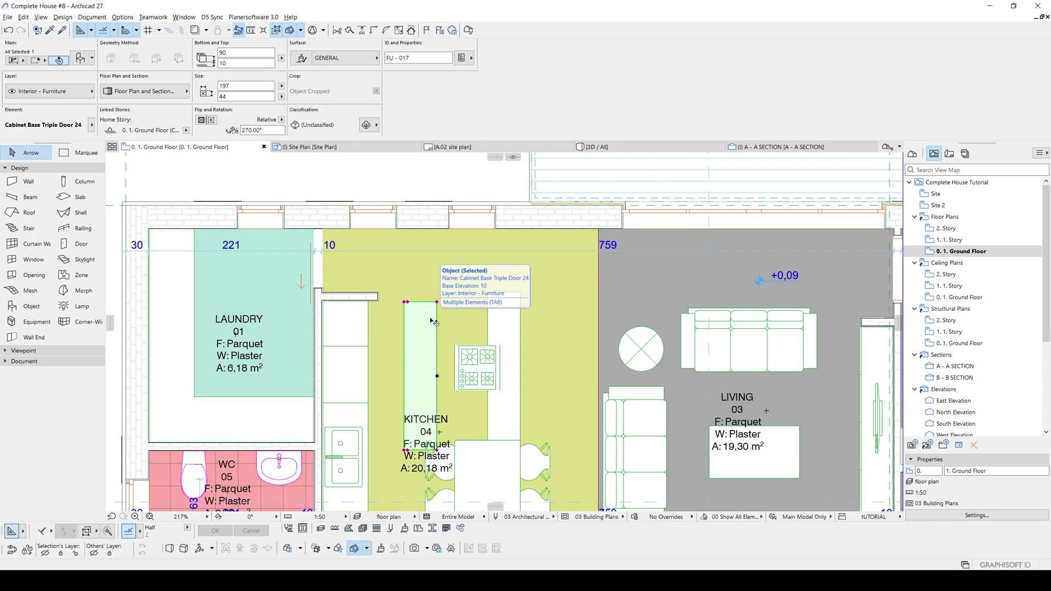
drag(432, 322, 487, 295)
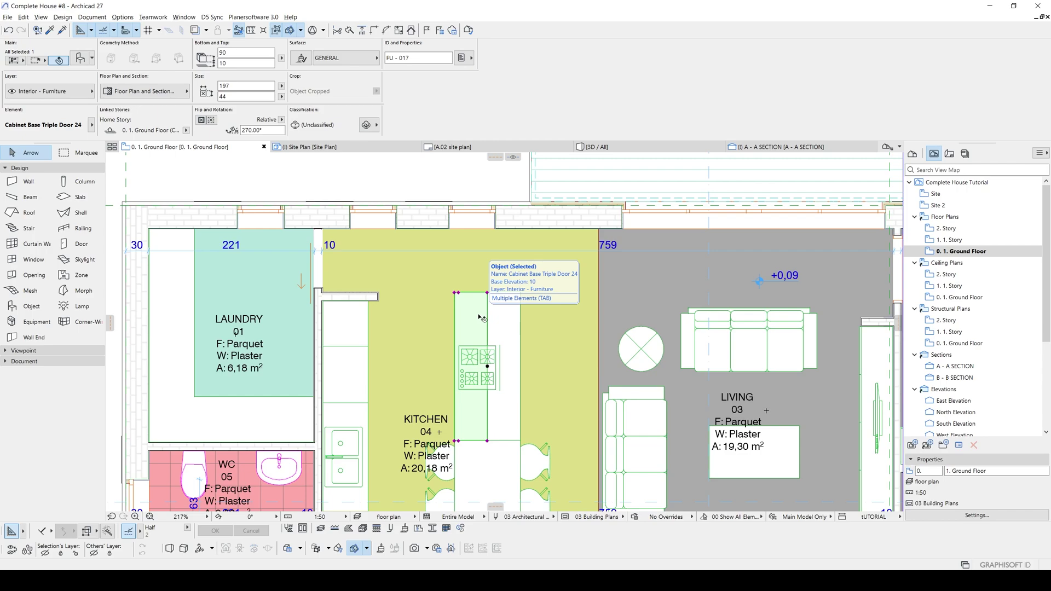
Save the plan as DWG File 'Complete House #8.dwg' and open the translator Settings
click(8, 17)
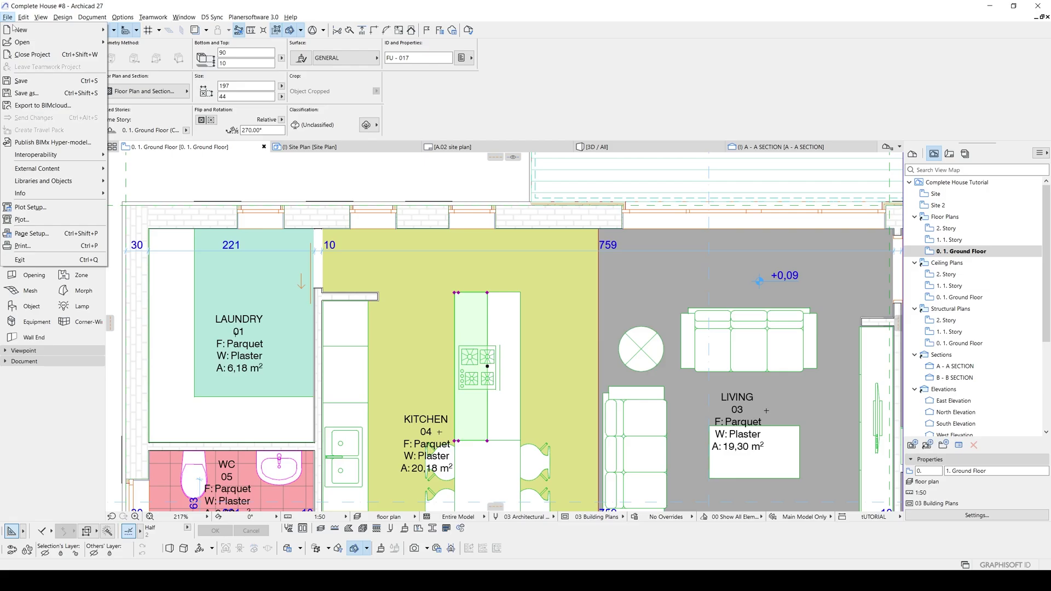
click(26, 92)
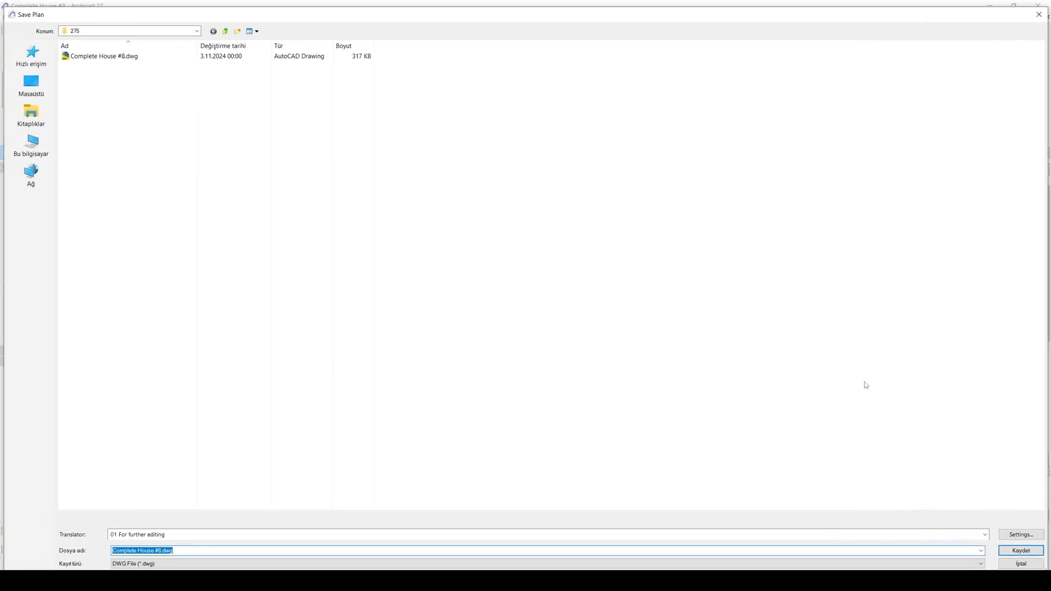
click(1022, 536)
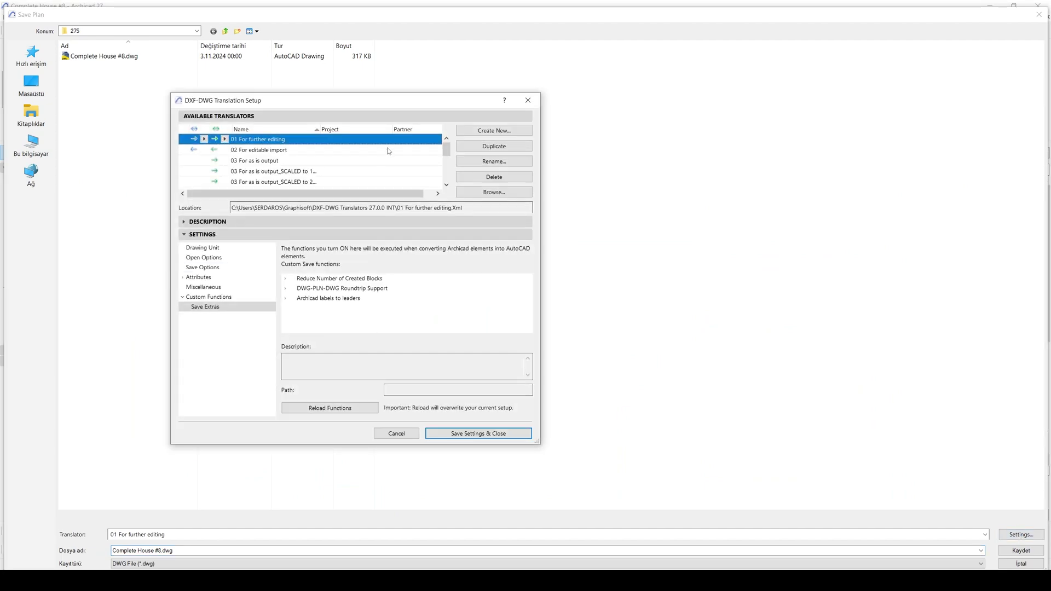
drag(448, 150, 345, 172)
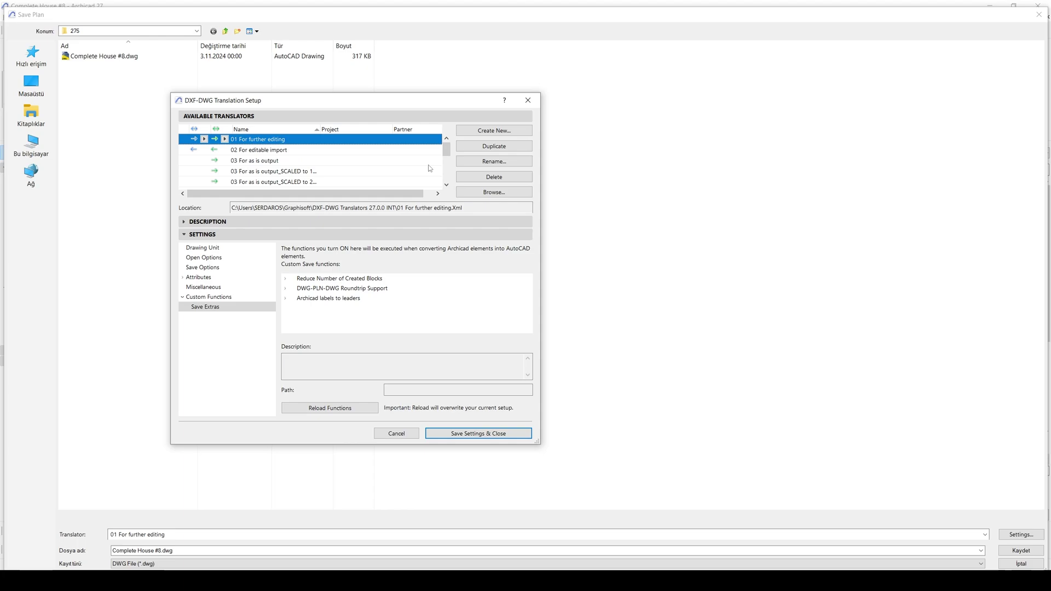
drag(448, 151, 454, 185)
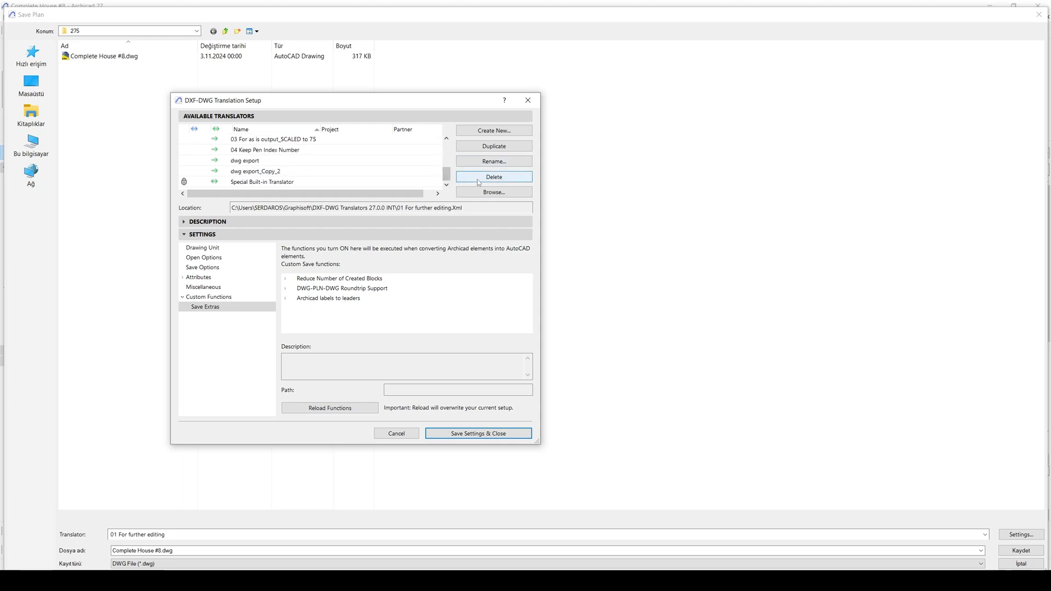
Set the dwg translator's Saving Floor Plan to Convert only Objects to Blocks and save settings
click(232, 161)
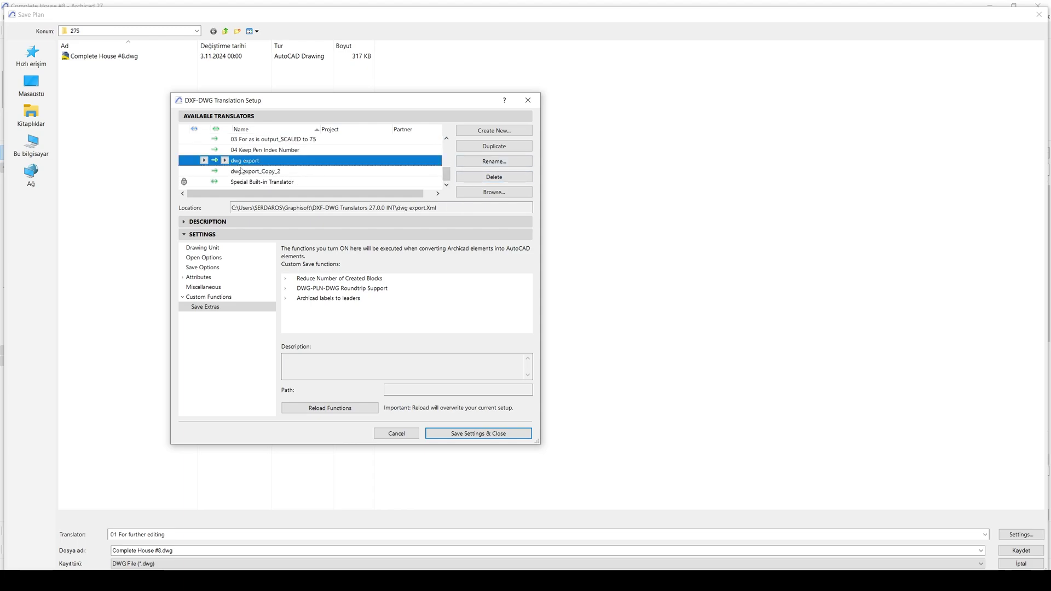
click(210, 277)
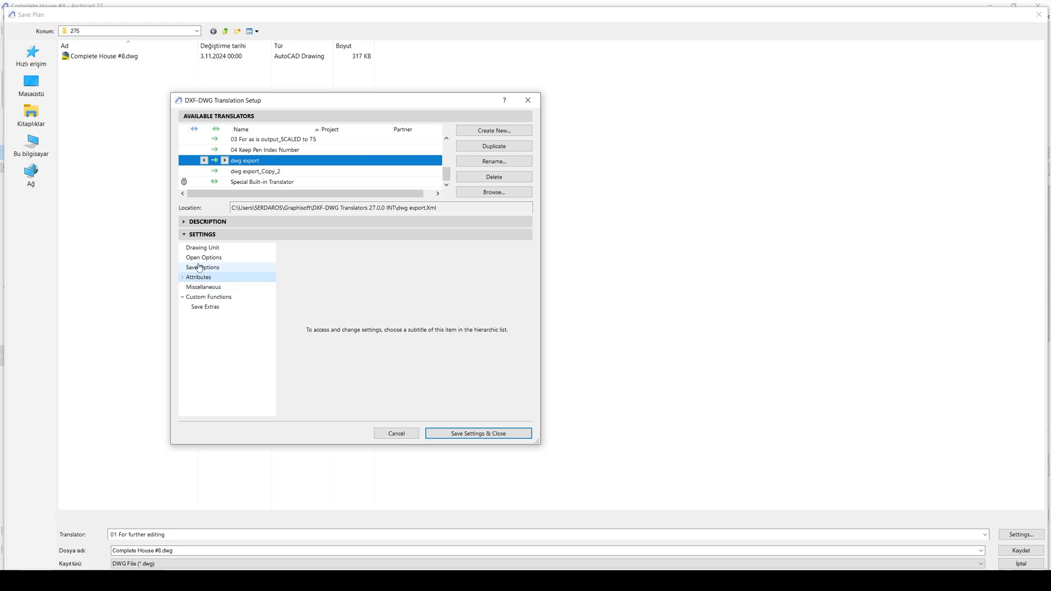
click(181, 269)
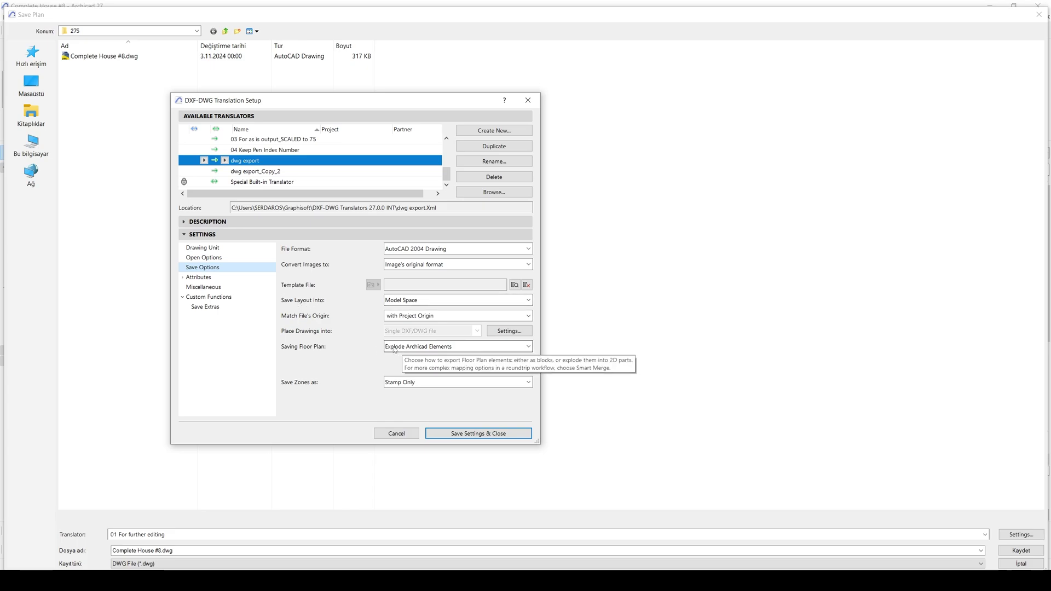
click(423, 348)
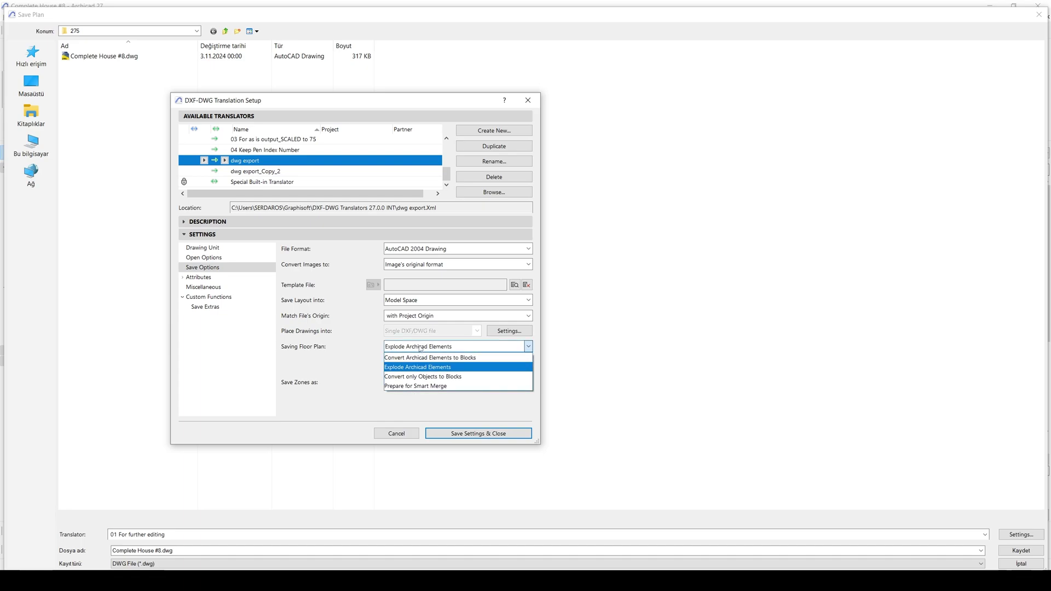
key(Up)
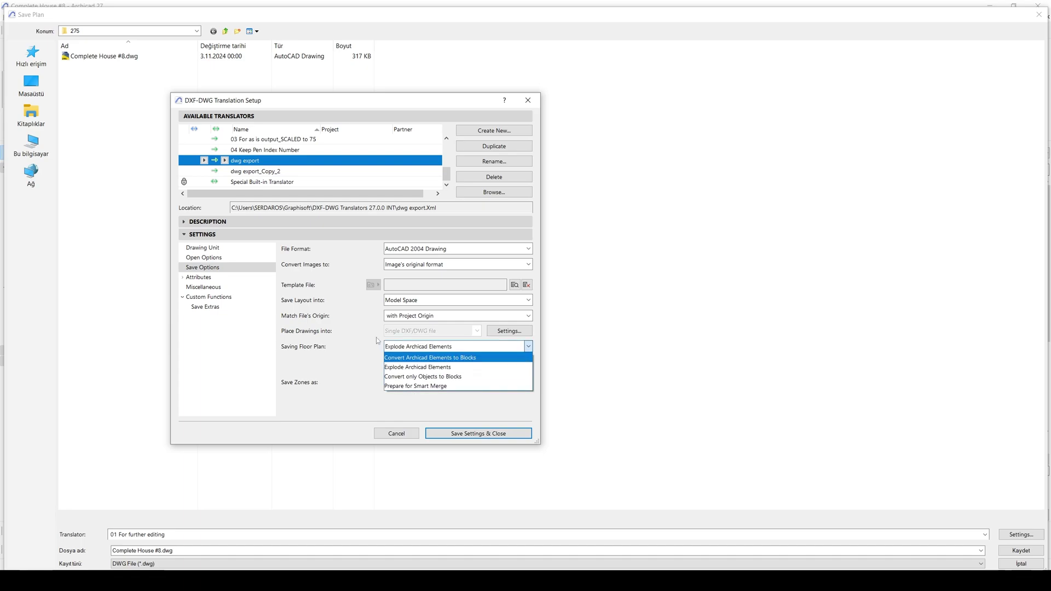
click(405, 378)
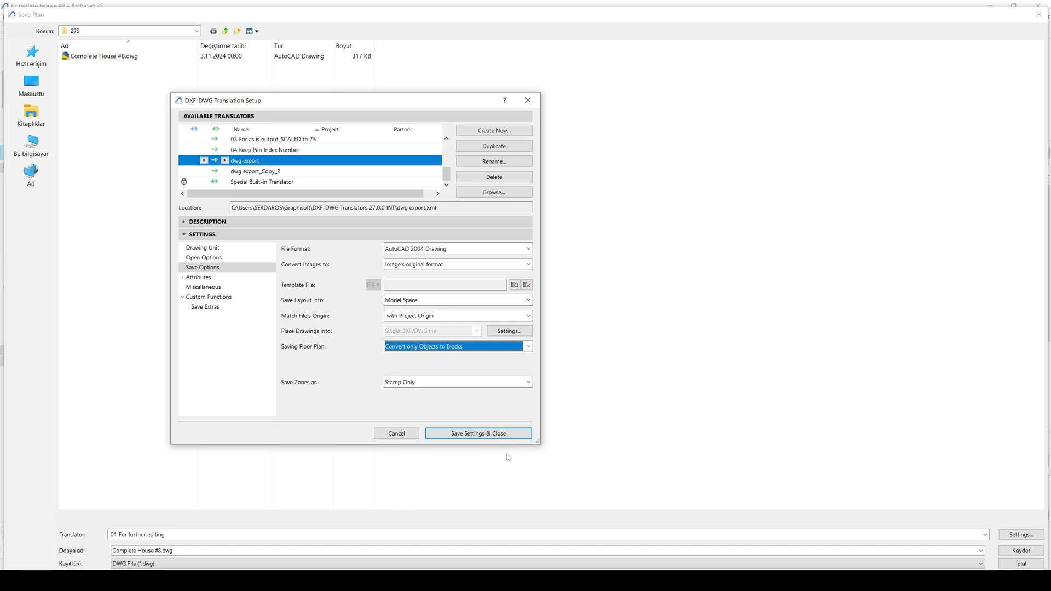
click(479, 435)
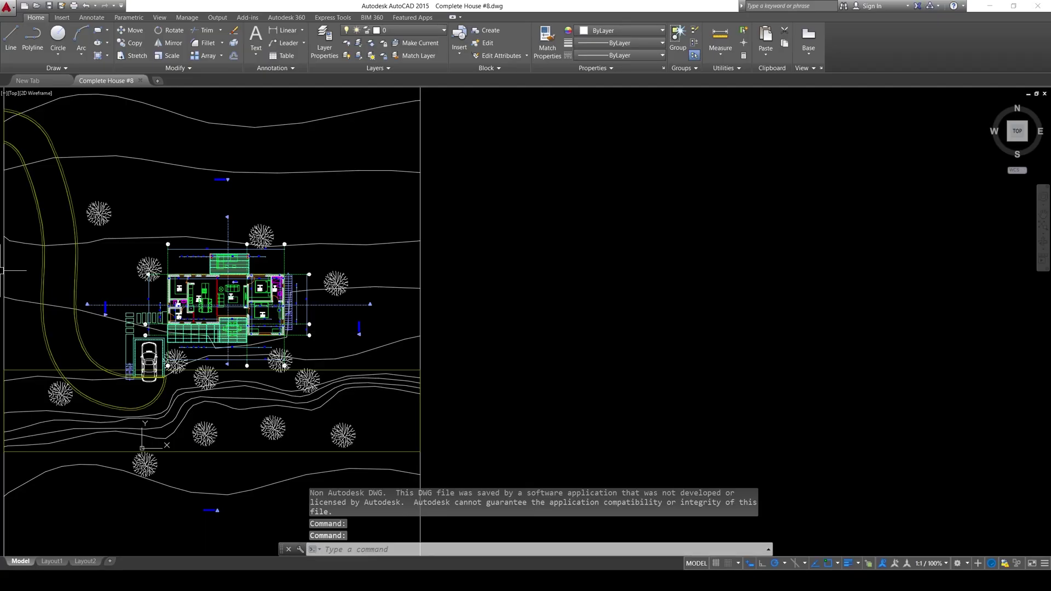
Inspect the site boundary rectangle and a tree by selecting and deselecting them
scroll(499, 308, down, 2)
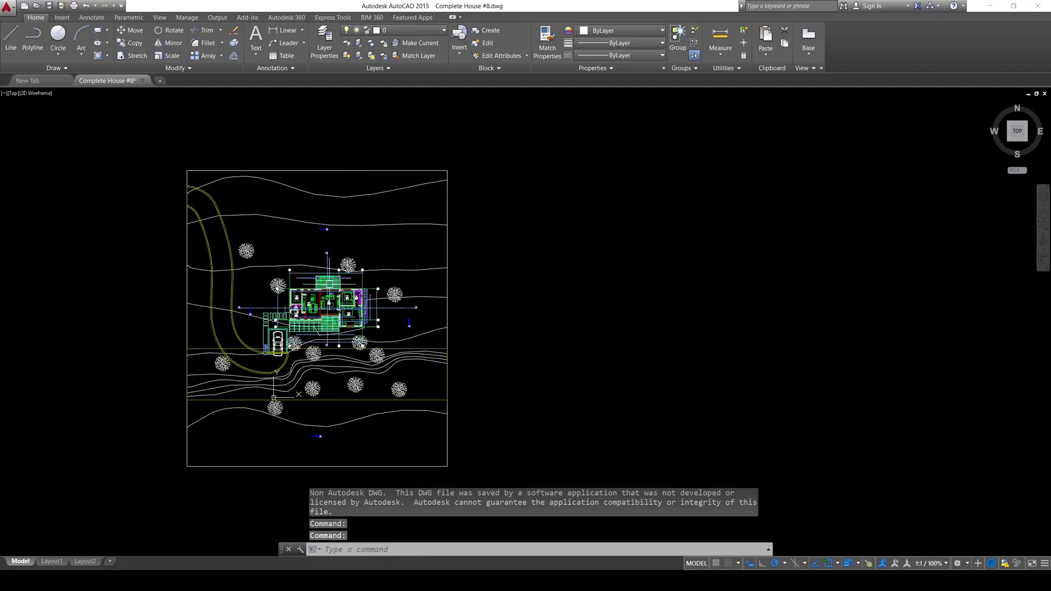
click(327, 174)
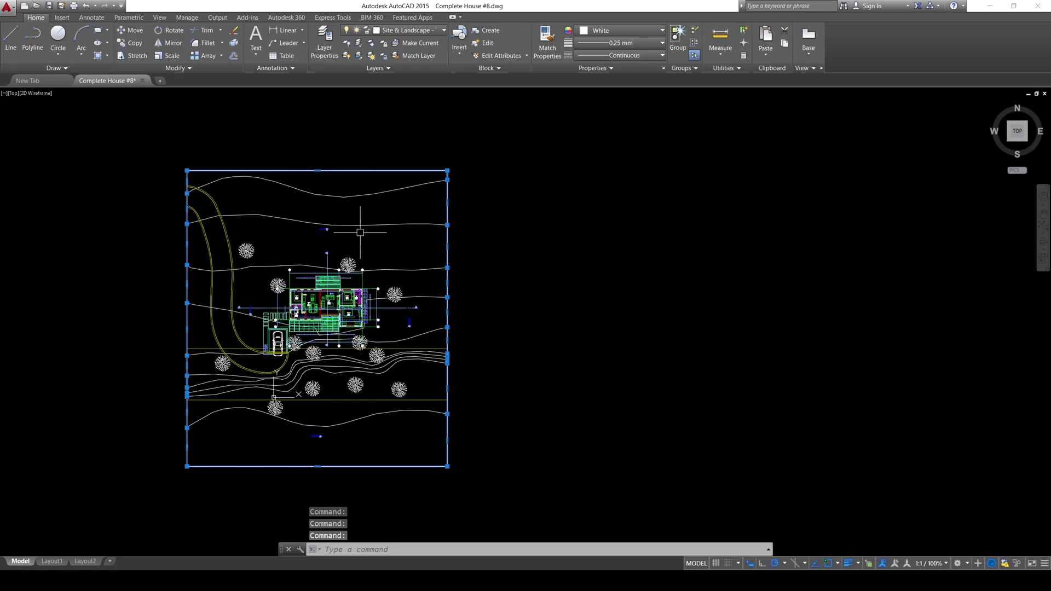
scroll(282, 267, up, 3)
key(Escape)
click(282, 266)
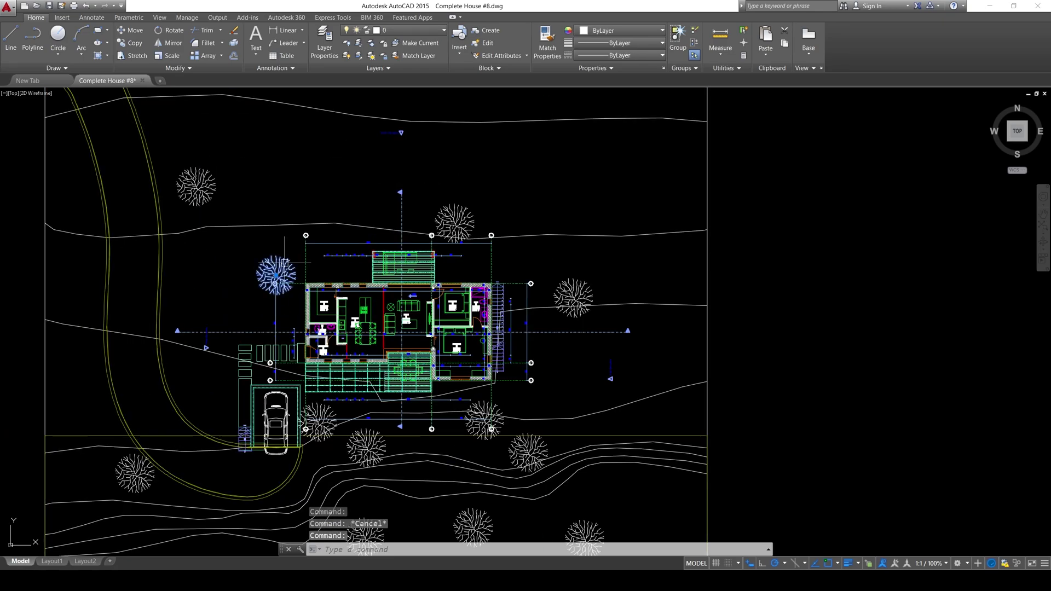
key(Escape)
scroll(358, 320, up, 6)
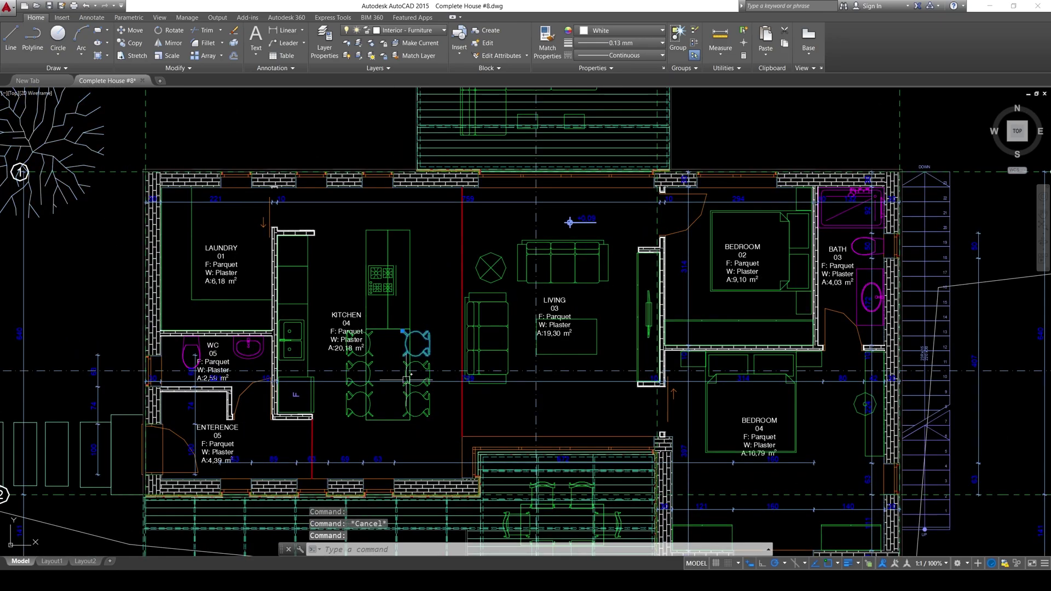
key(Escape)
click(391, 423)
key(Escape)
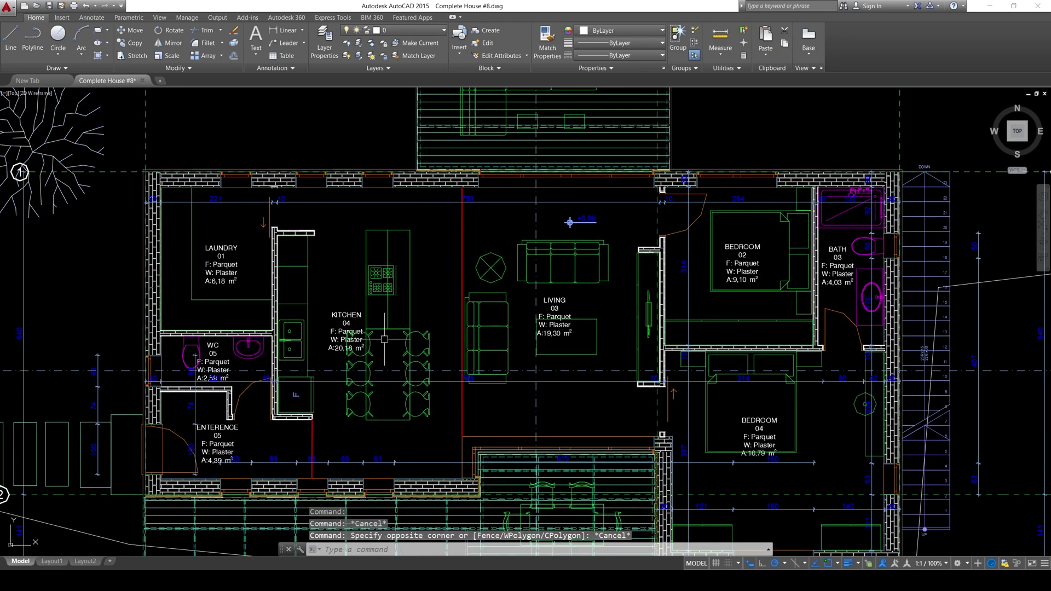
Pan and zoom so the whole house plan, including laundry, bath and stairs, is centred
middle_drag(346, 187, 508, 251)
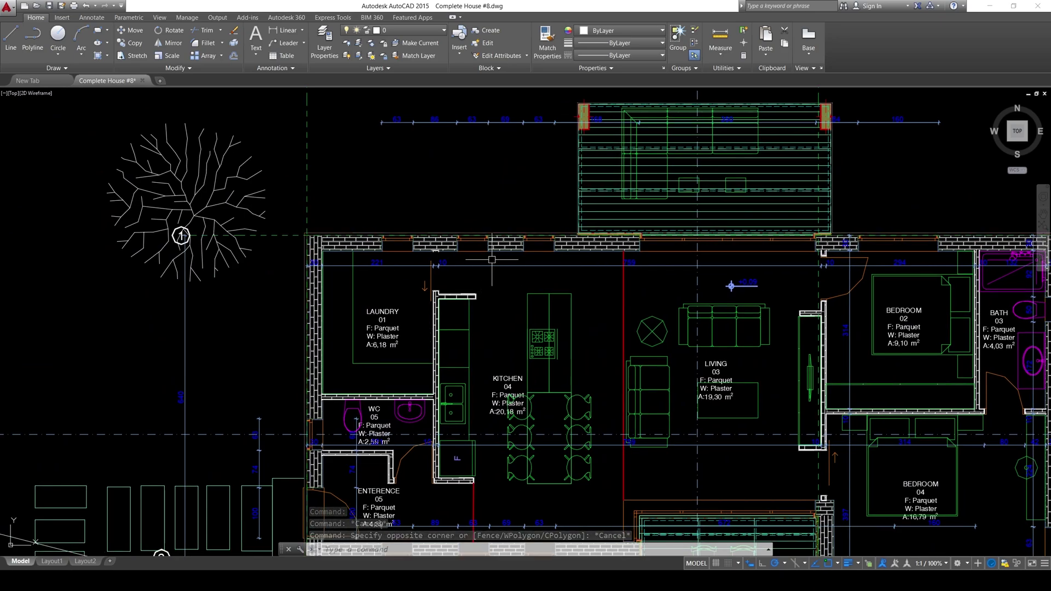
middle_drag(450, 269, 477, 242)
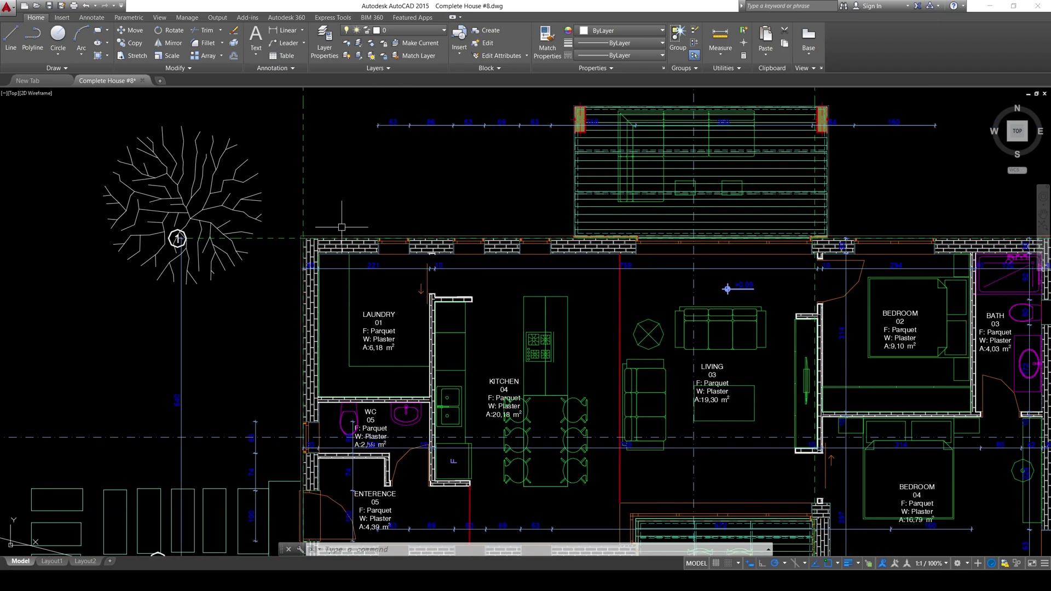
middle_drag(654, 255, 497, 255)
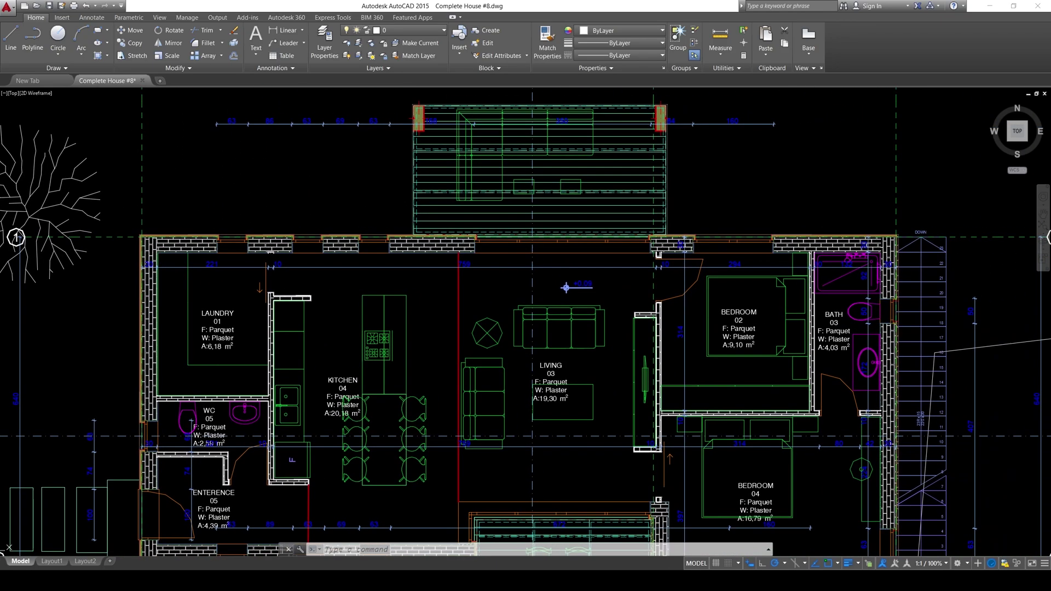
middle_drag(422, 325, 459, 274)
scroll(459, 274, down, 6)
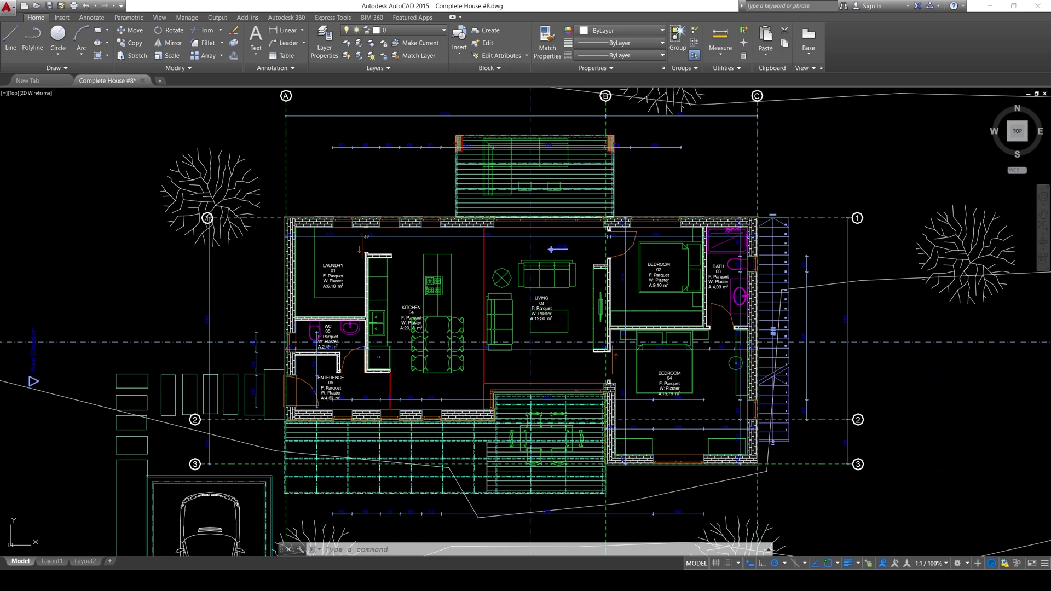
scroll(460, 278, up, 6)
scroll(460, 280, down, 6)
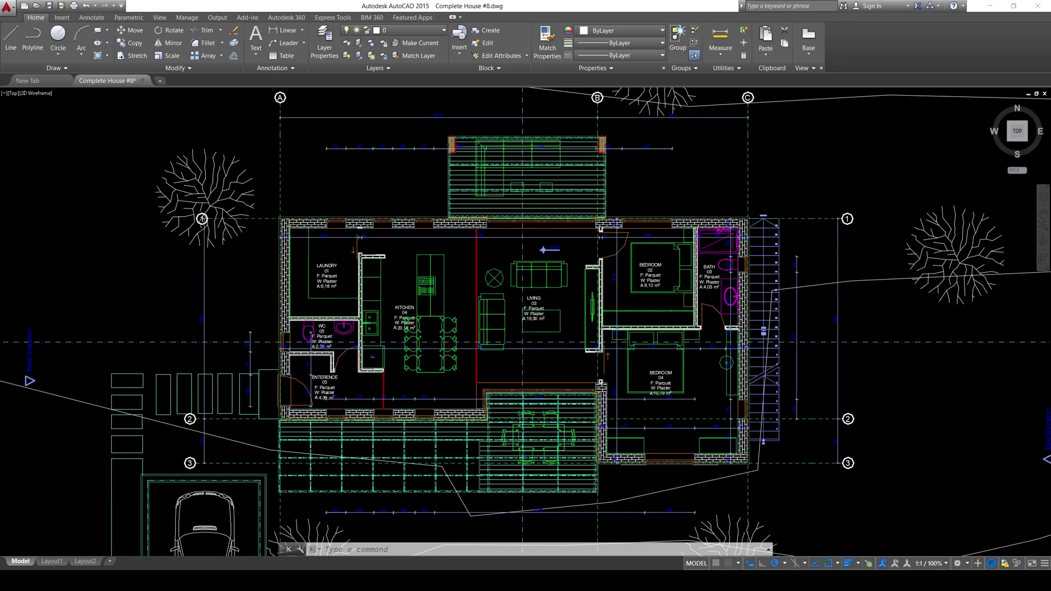
scroll(461, 280, up, 6)
scroll(460, 282, up, 2)
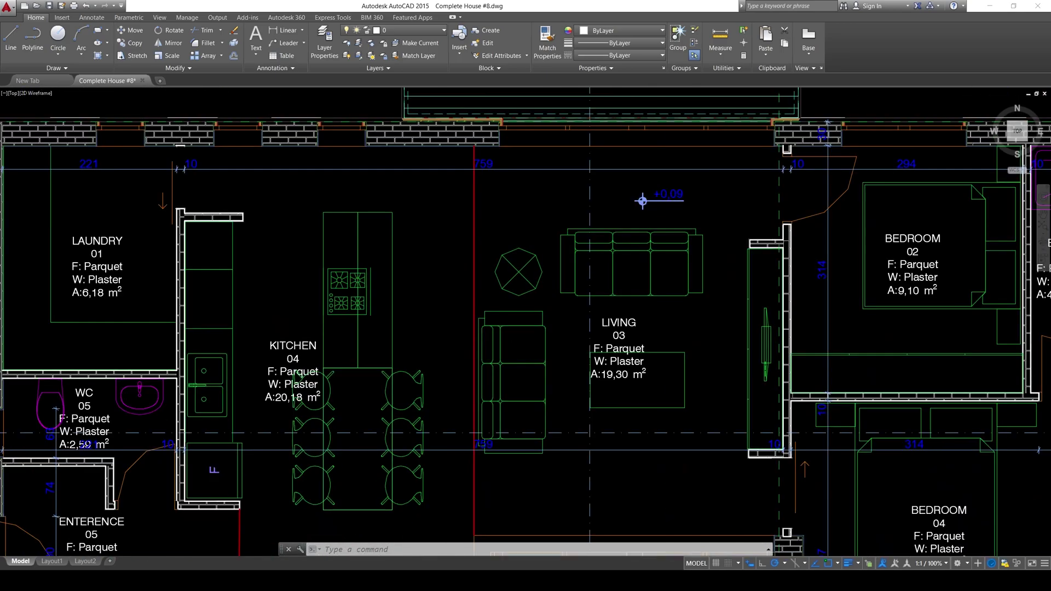
scroll(461, 284, down, 4)
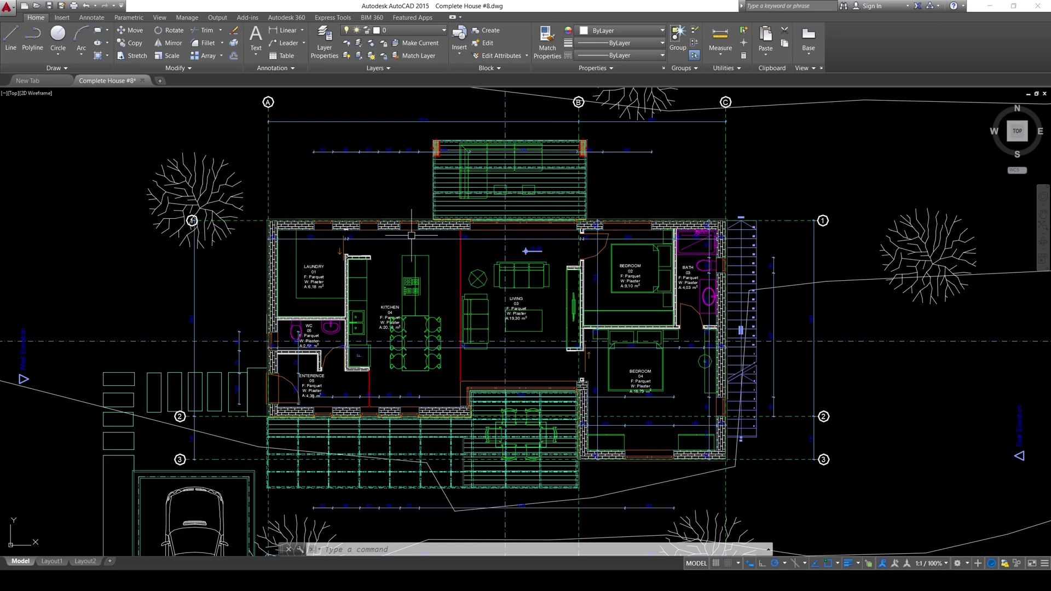
middle_drag(411, 235, 439, 231)
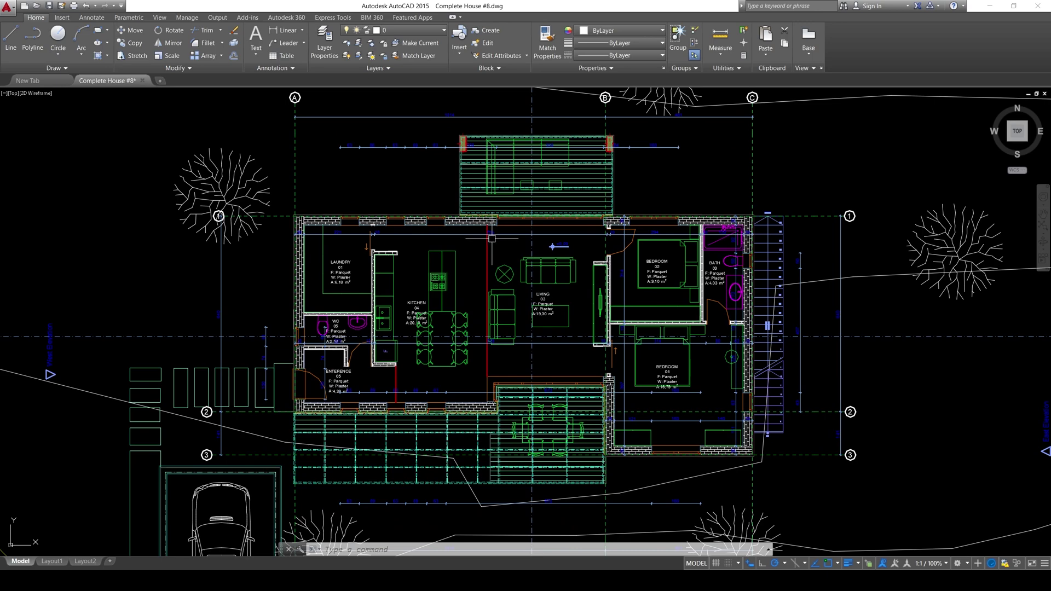
Quick Select all Wipeout objects with the Select All operator, picking 346 wipeouts
click(745, 31)
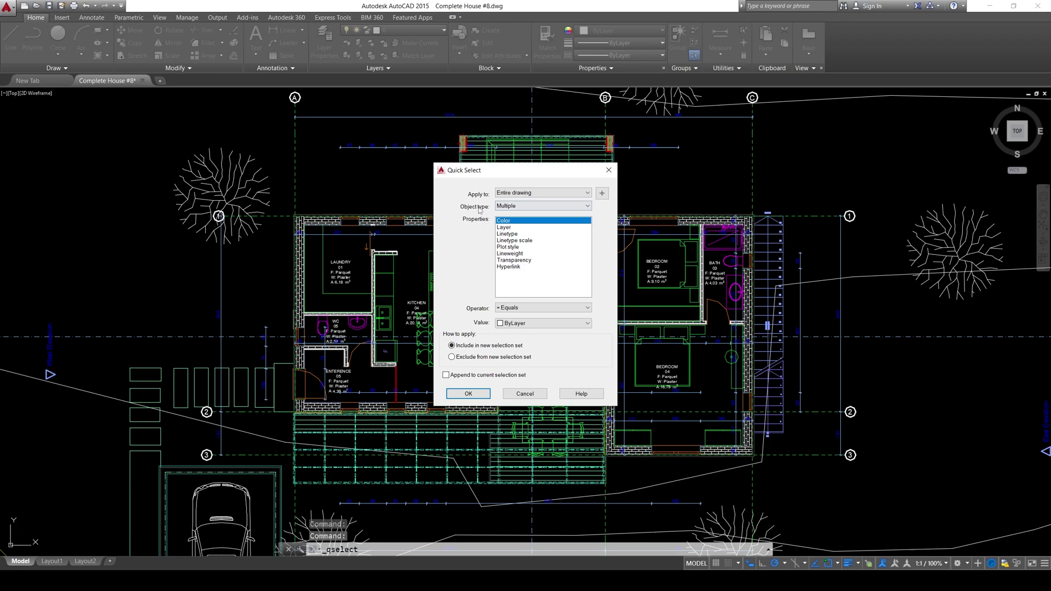
click(522, 206)
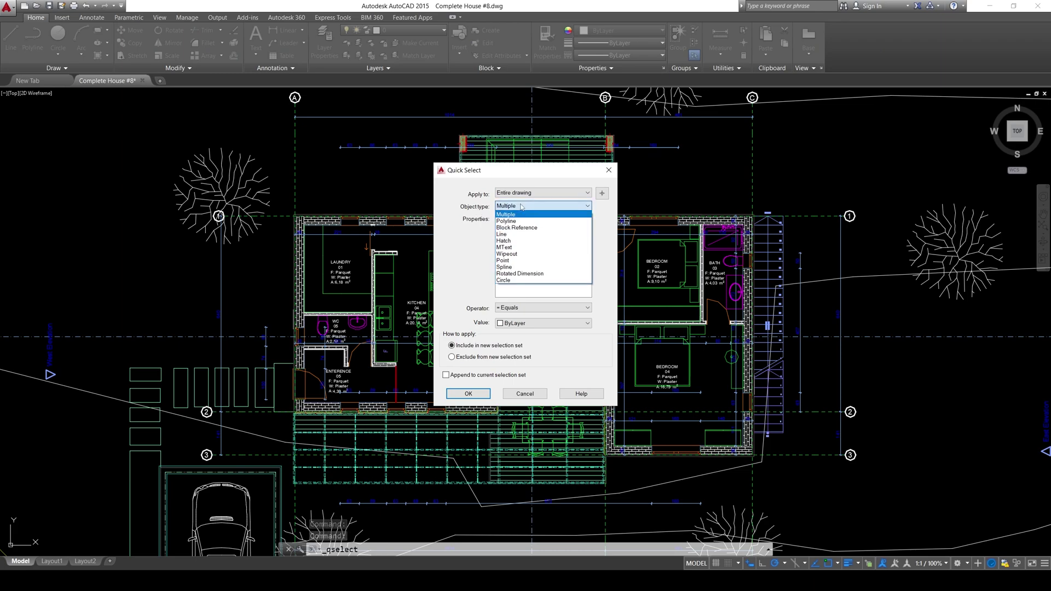
click(508, 254)
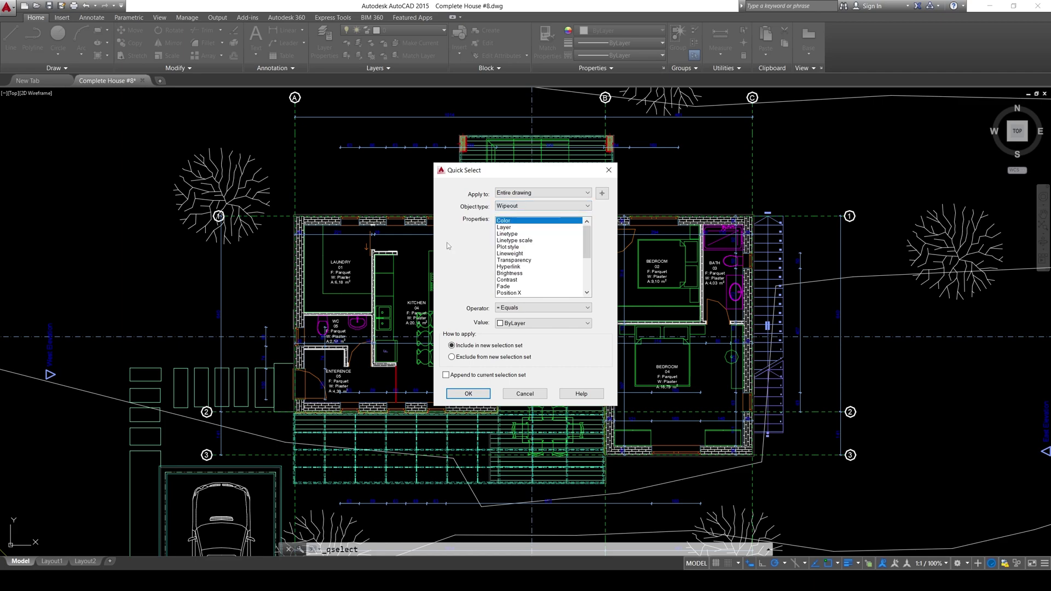
click(509, 308)
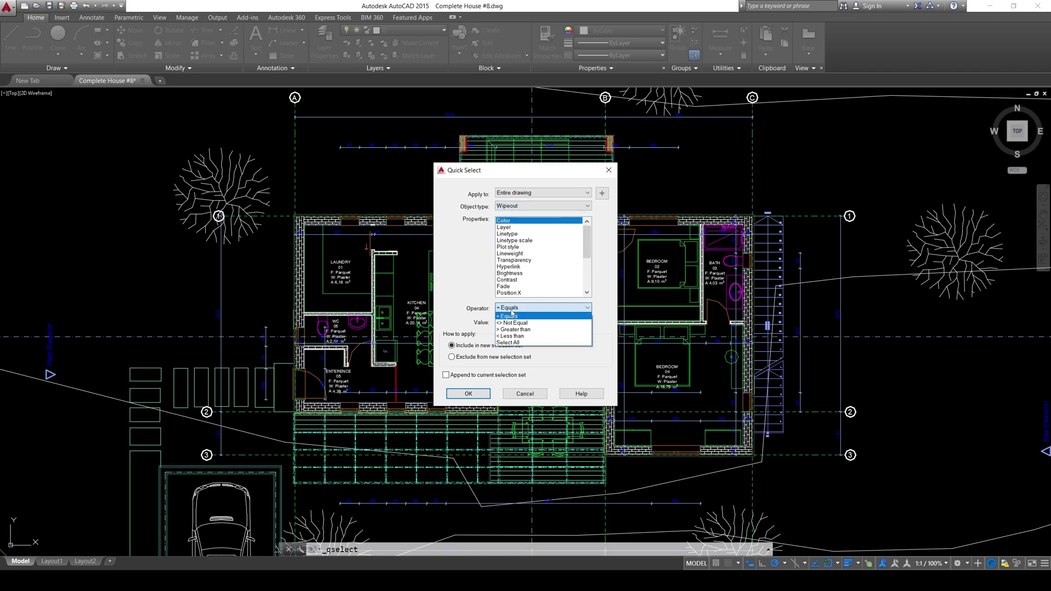
click(510, 343)
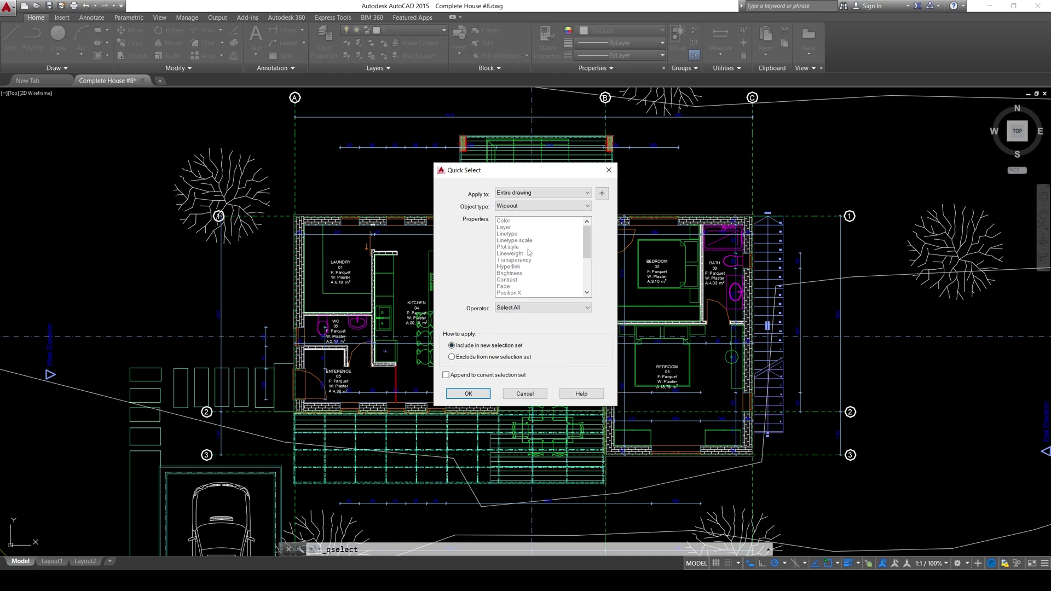
click(469, 394)
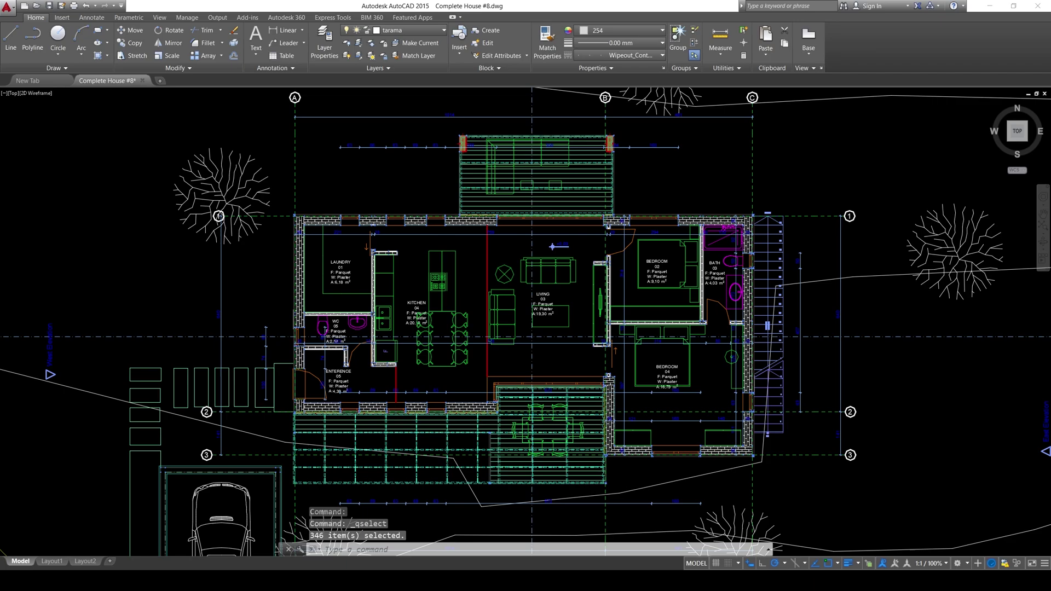
Erase the 346 selected wipeouts and bring the whole site plan into view
scroll(429, 385, up, 10)
middle_drag(382, 388, 501, 357)
scroll(501, 356, down, 8)
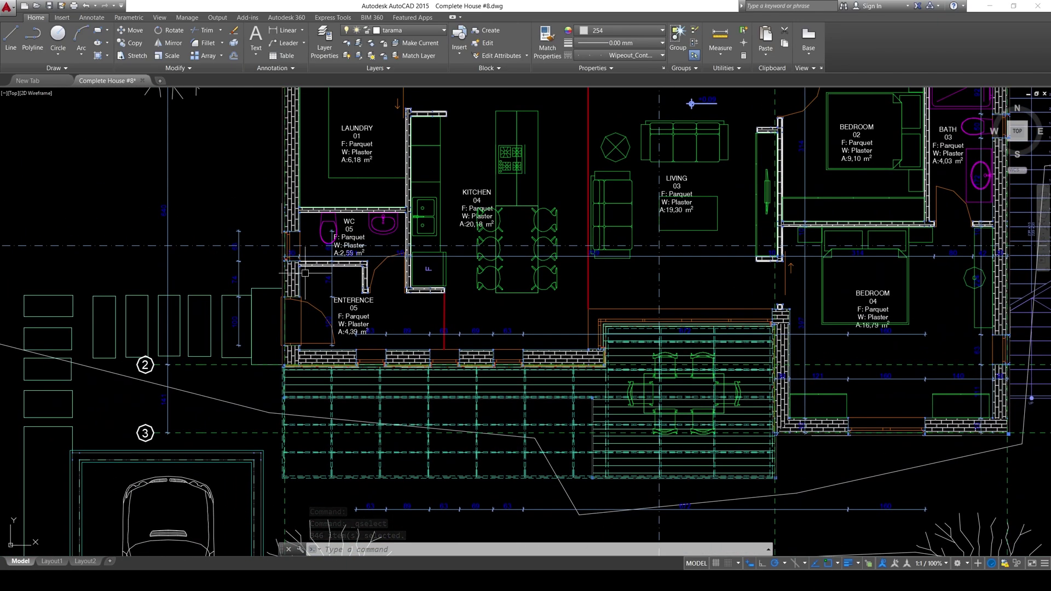
scroll(289, 260, up, 2)
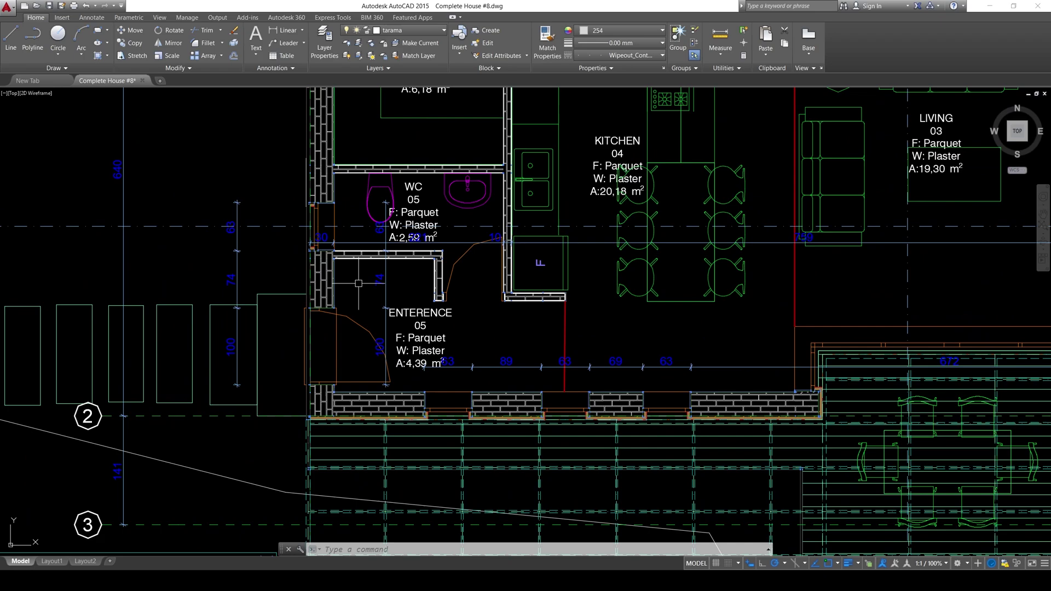
key(Return)
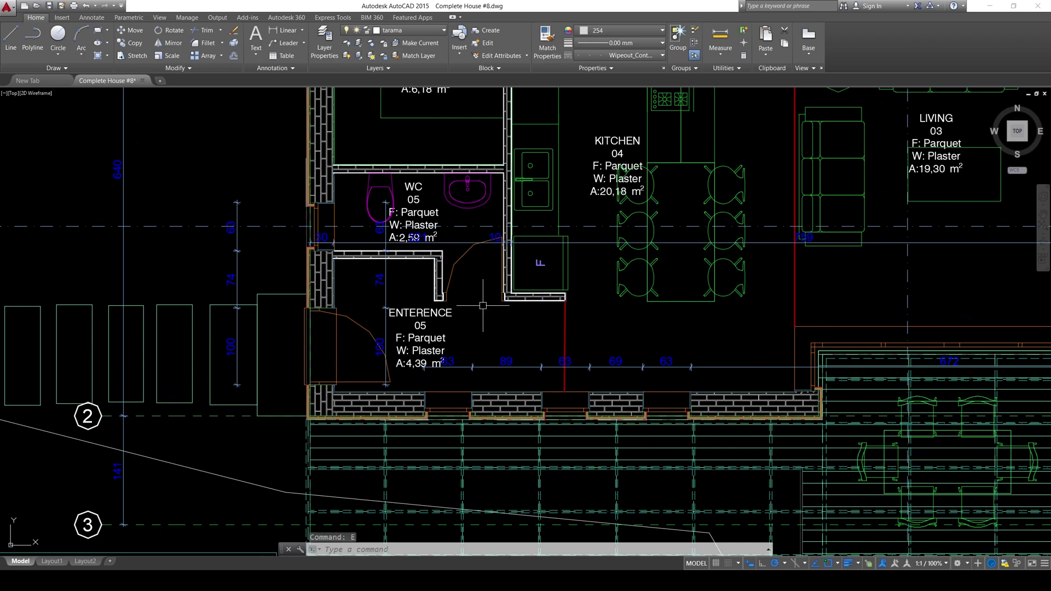
middle_drag(483, 306, 276, 358)
scroll(276, 357, down, 4)
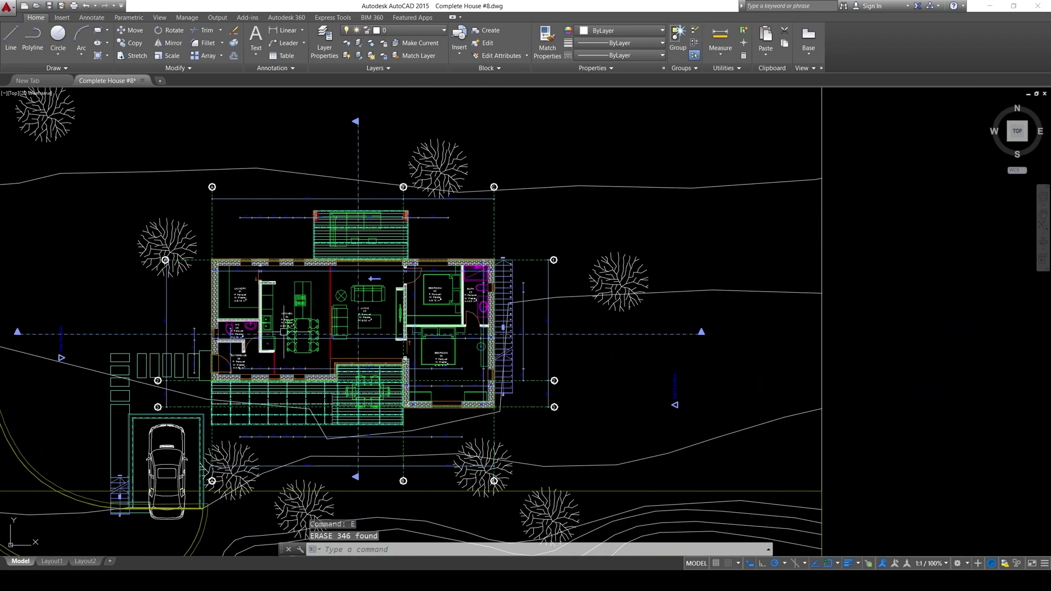
scroll(454, 340, up, 1)
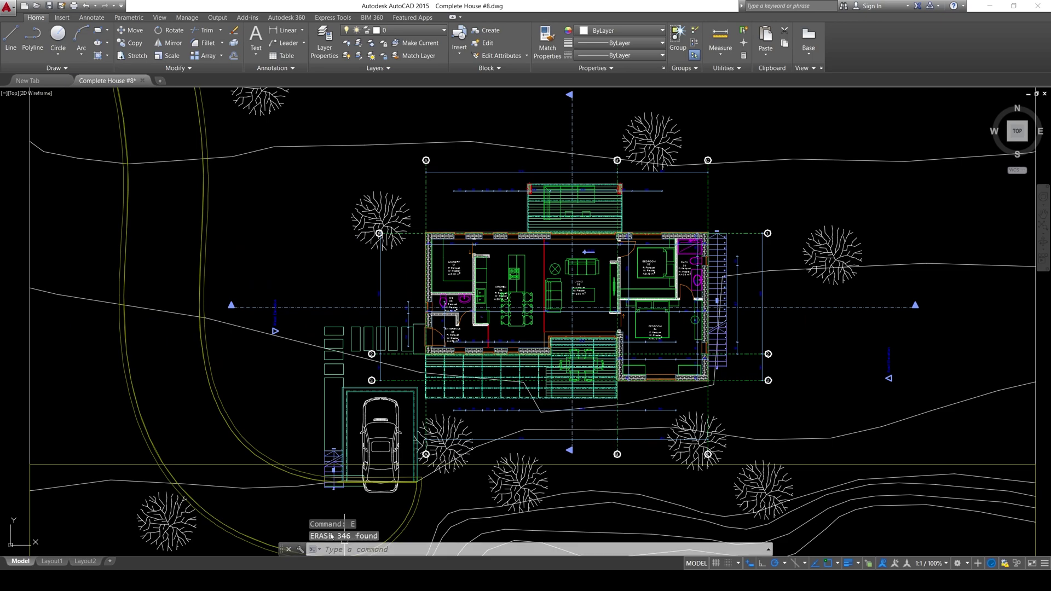
scroll(281, 350, down, 3)
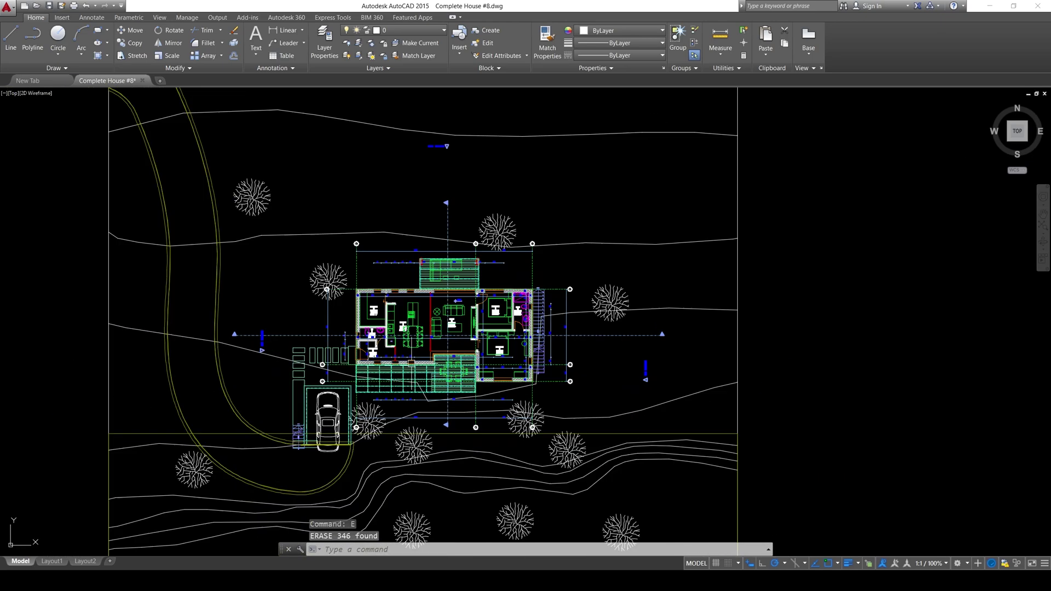
mouse_move(281, 349)
middle_down()
mouse_move(330, 331)
mouse_move(248, 331)
mouse_move(367, 369)
mouse_move(250, 350)
mouse_move(273, 373)
mouse_move(331, 377)
mouse_move(274, 345)
middle_up()
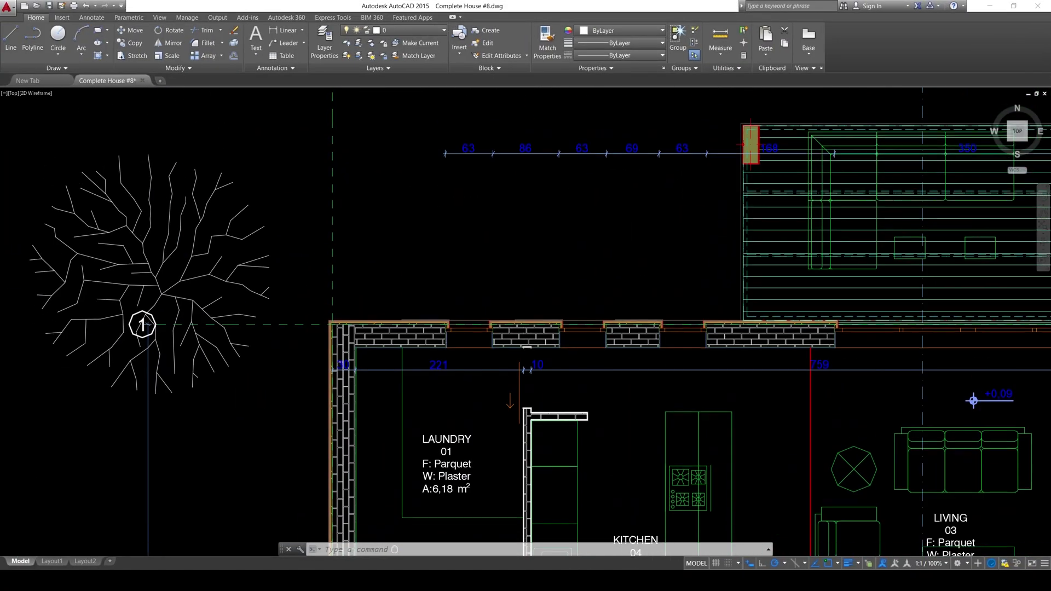
scroll(410, 336, up, 9)
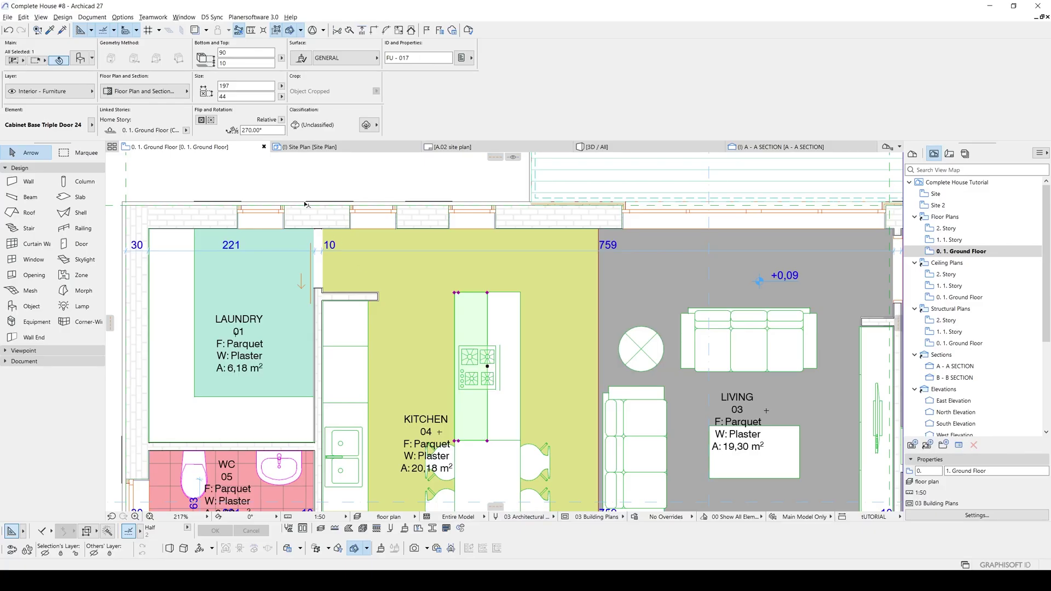
scroll(261, 218, up, 5)
shift+scroll(307, 230, left, 5)
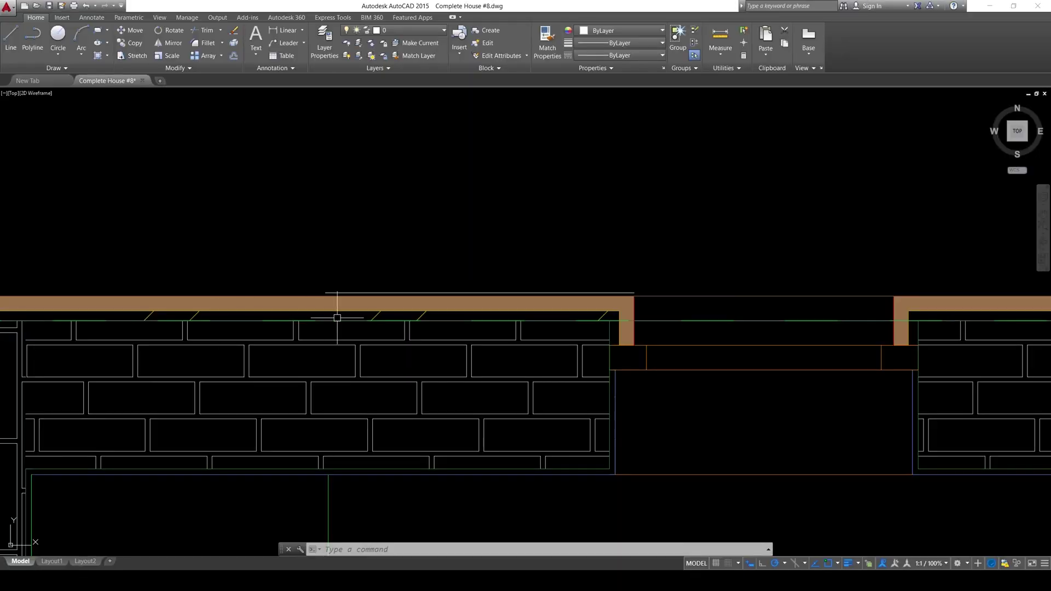
scroll(336, 317, down, 6)
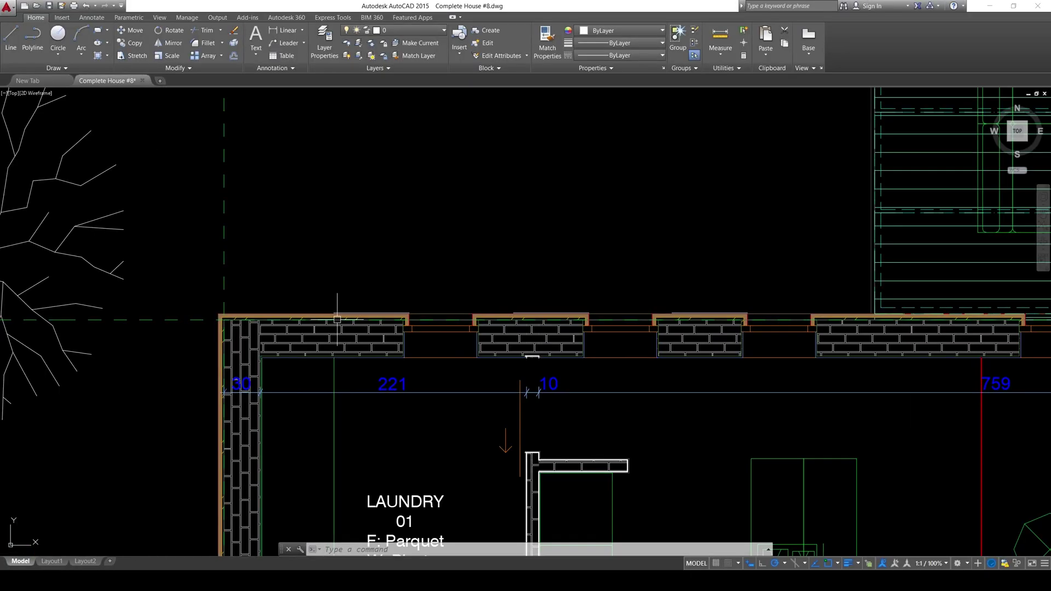
key(Escape)
key(Escape)
scroll(347, 304, up, 6)
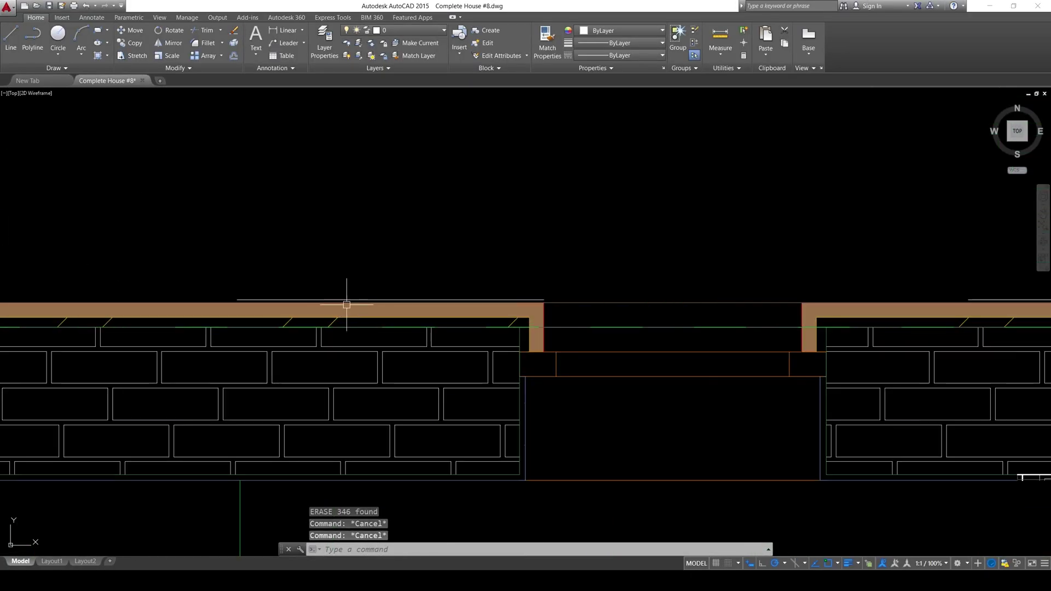
click(387, 306)
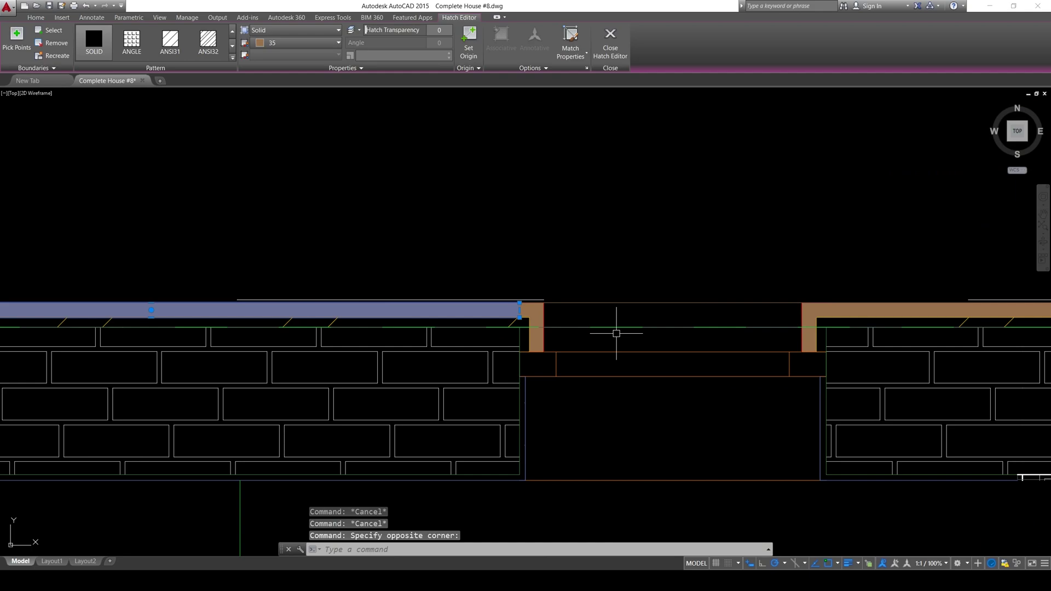
scroll(617, 333, down, 8)
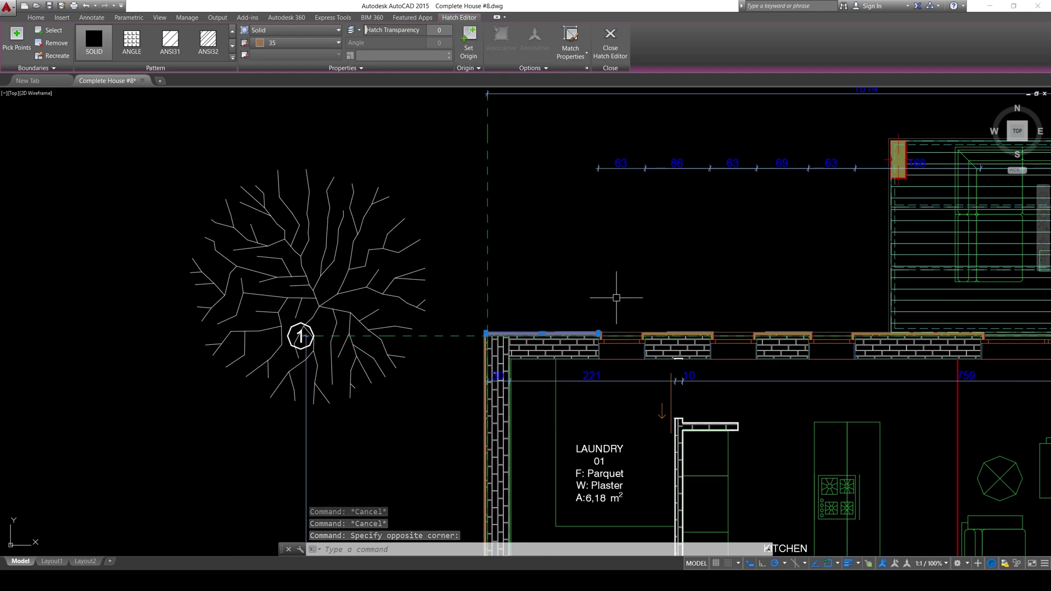
middle_drag(512, 287, 404, 268)
scroll(470, 274, up, 4)
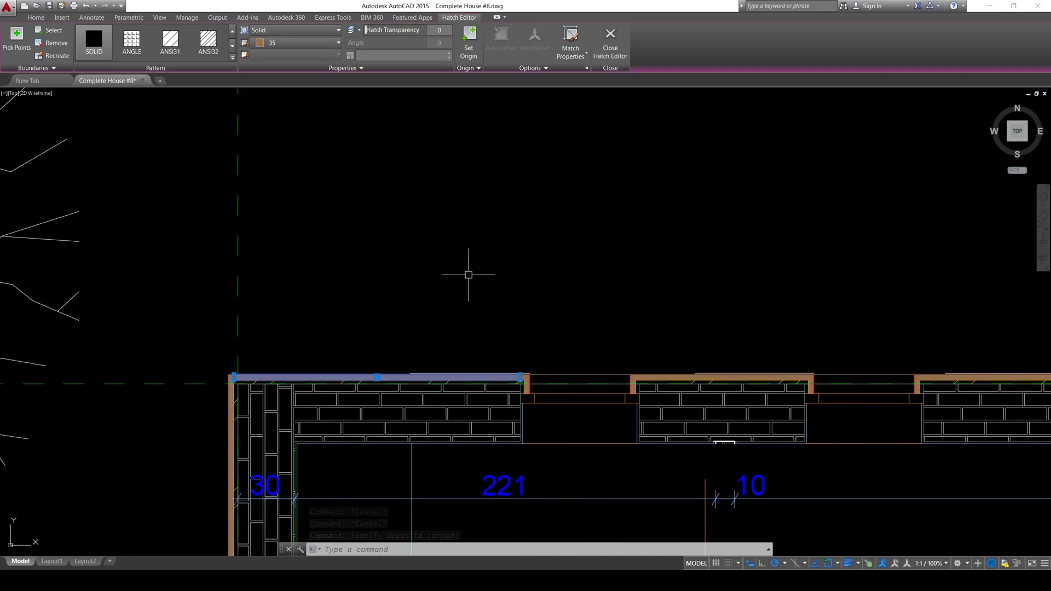
right_click(509, 268)
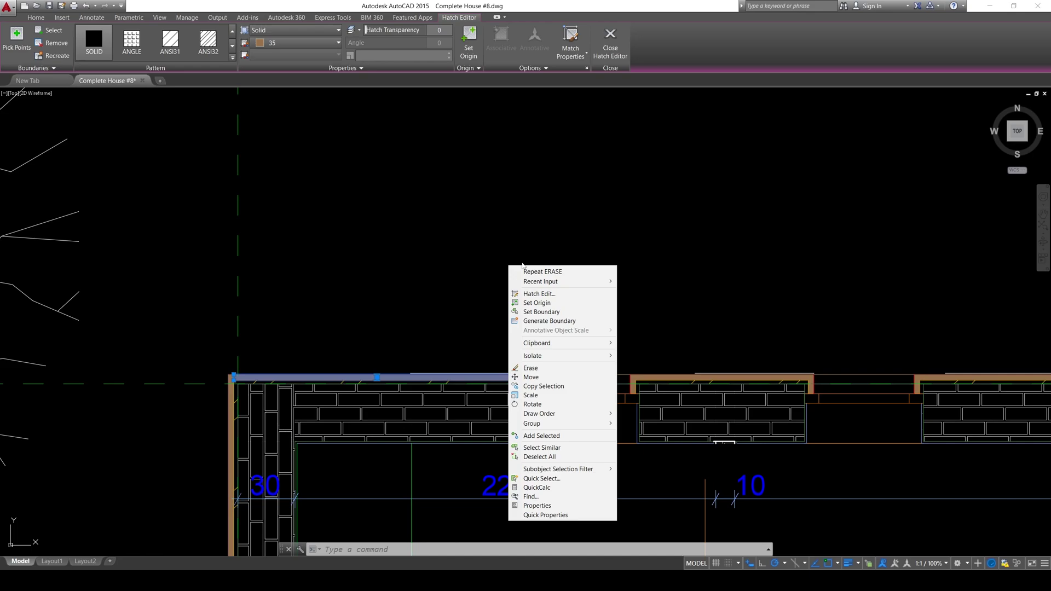
click(541, 451)
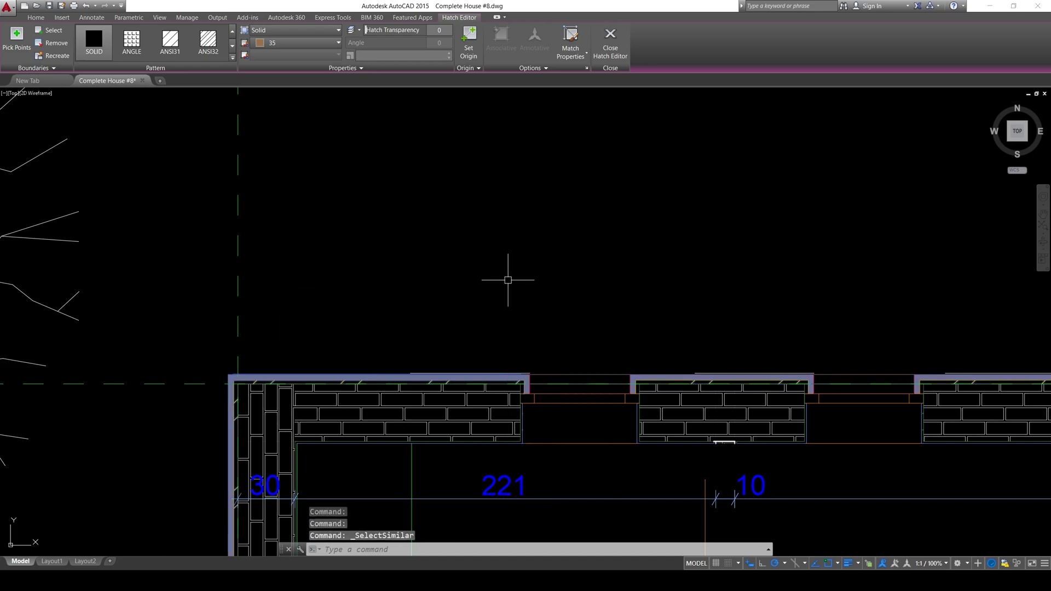
scroll(507, 281, down, 6)
scroll(477, 317, up, 2)
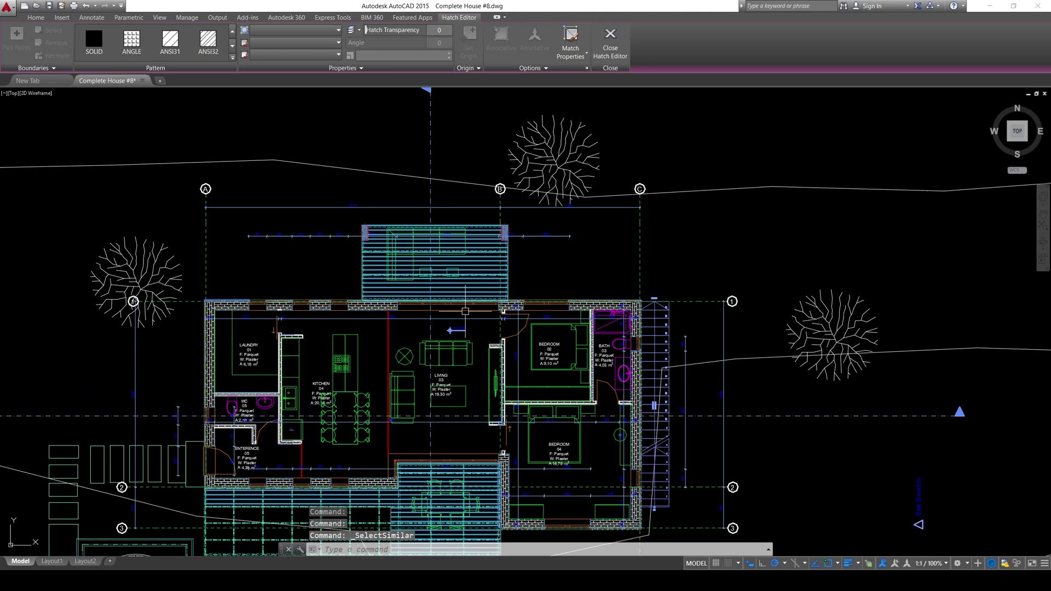
text(E)
key(Return)
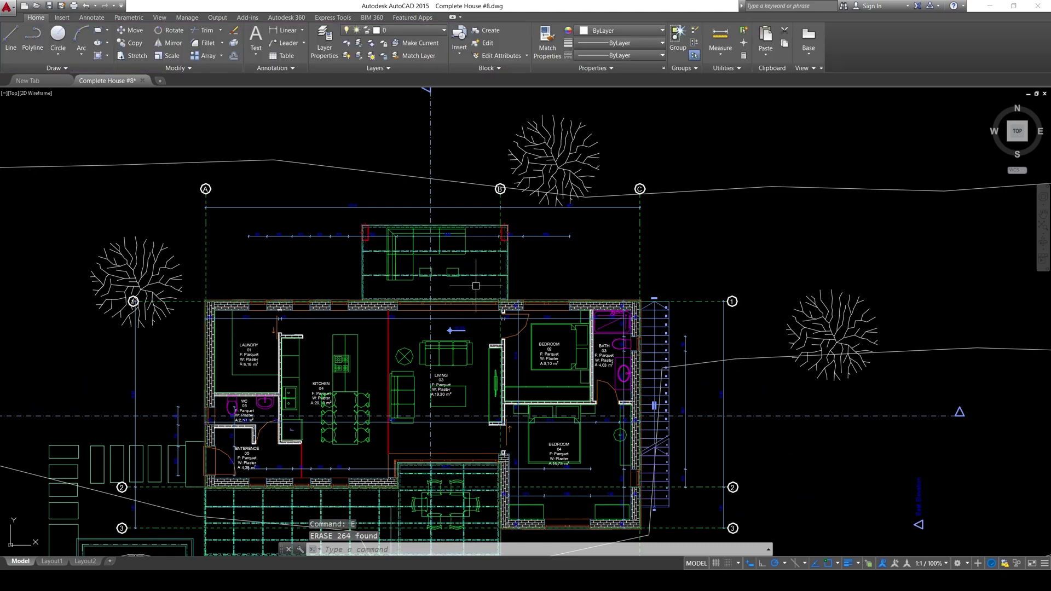
key(ctrl+z)
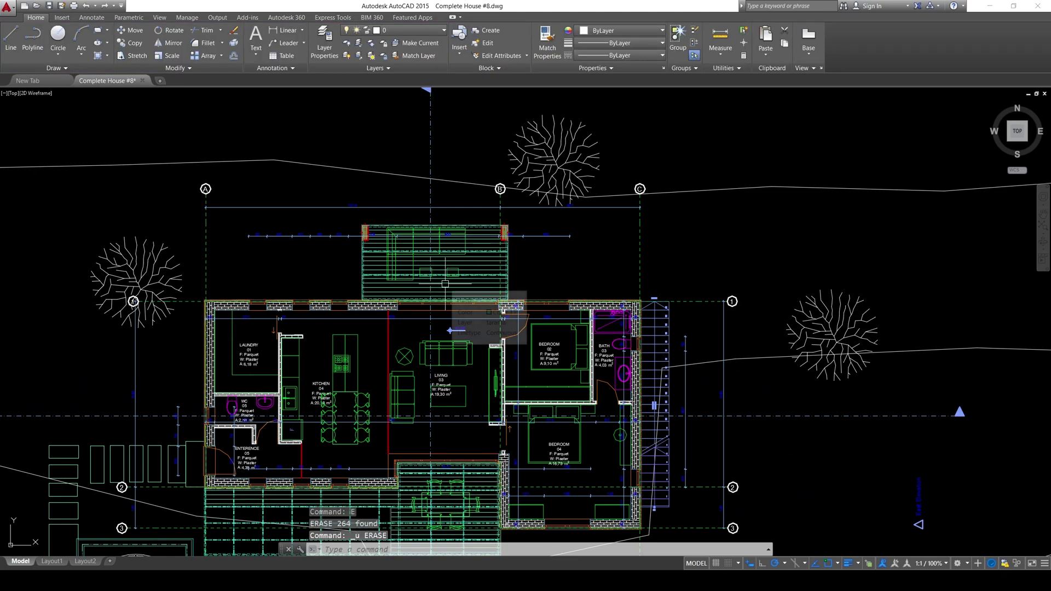
Set Quick Select to Hatch objects whose Pattern name Equals SOLID across the drawing
scroll(530, 274, up, 5)
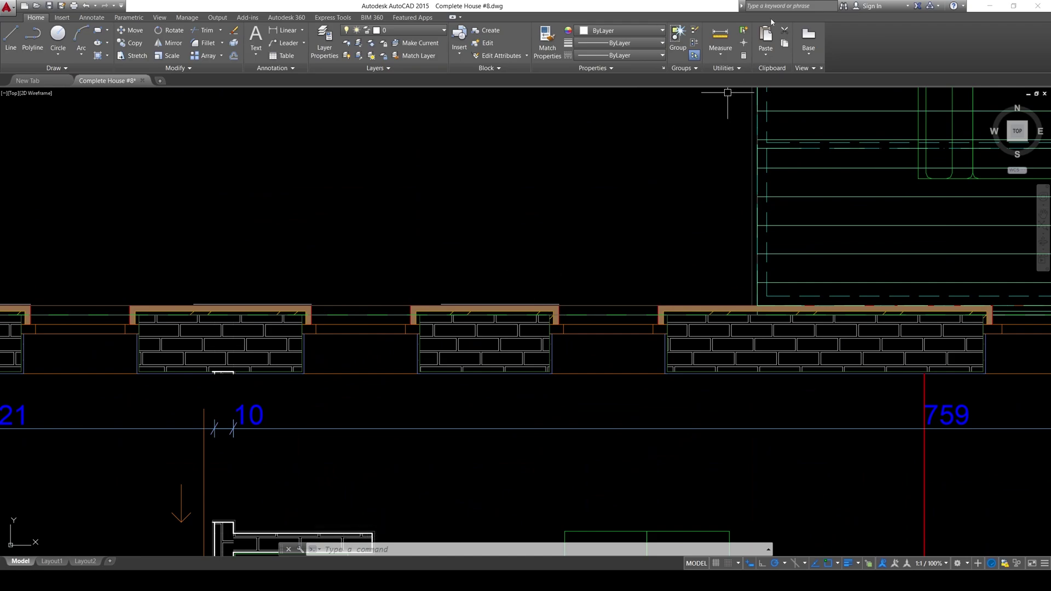
click(746, 30)
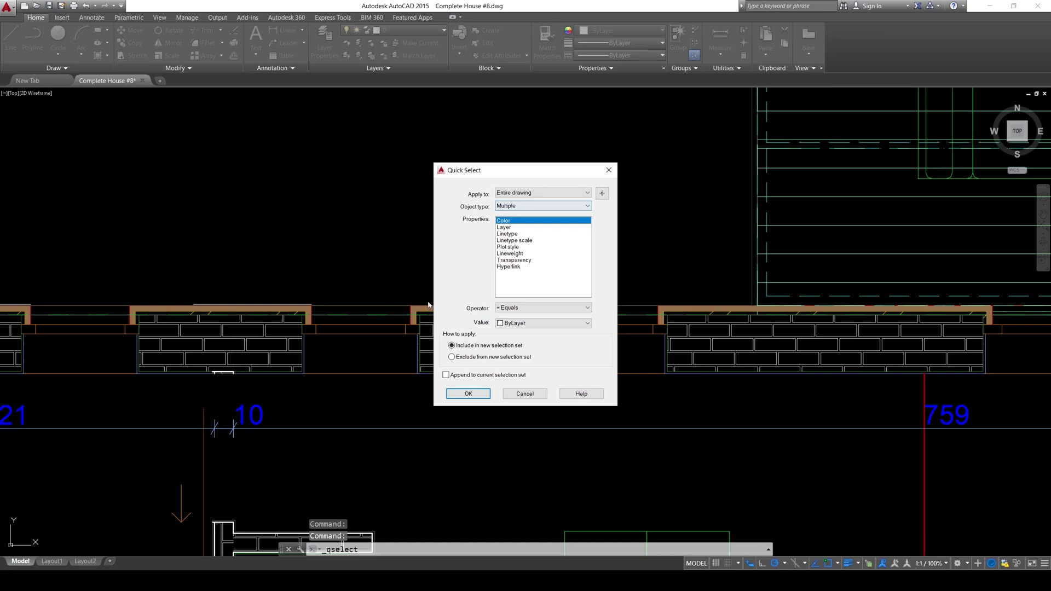
click(515, 206)
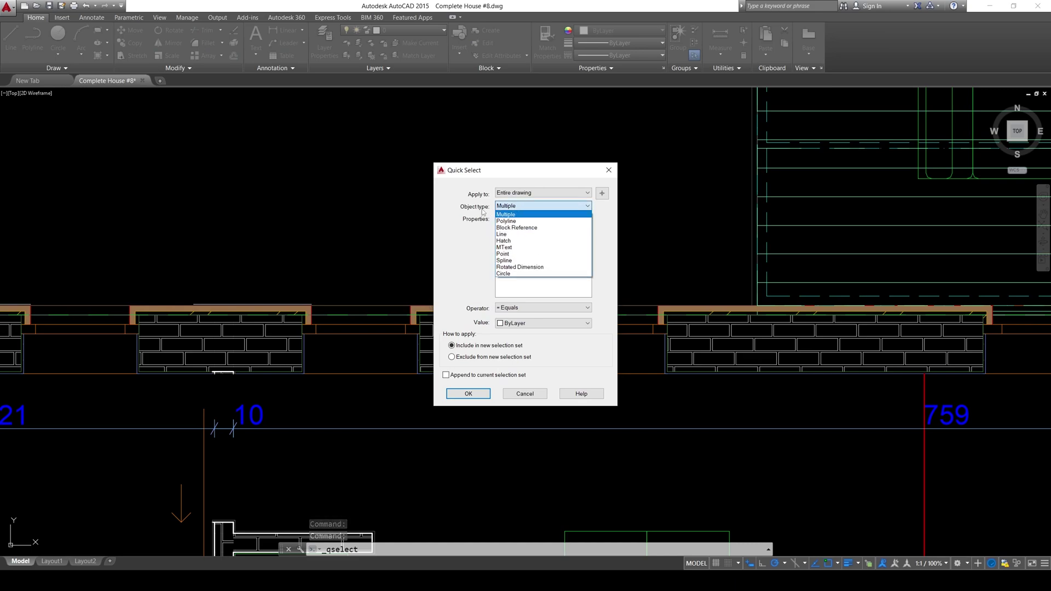
click(520, 241)
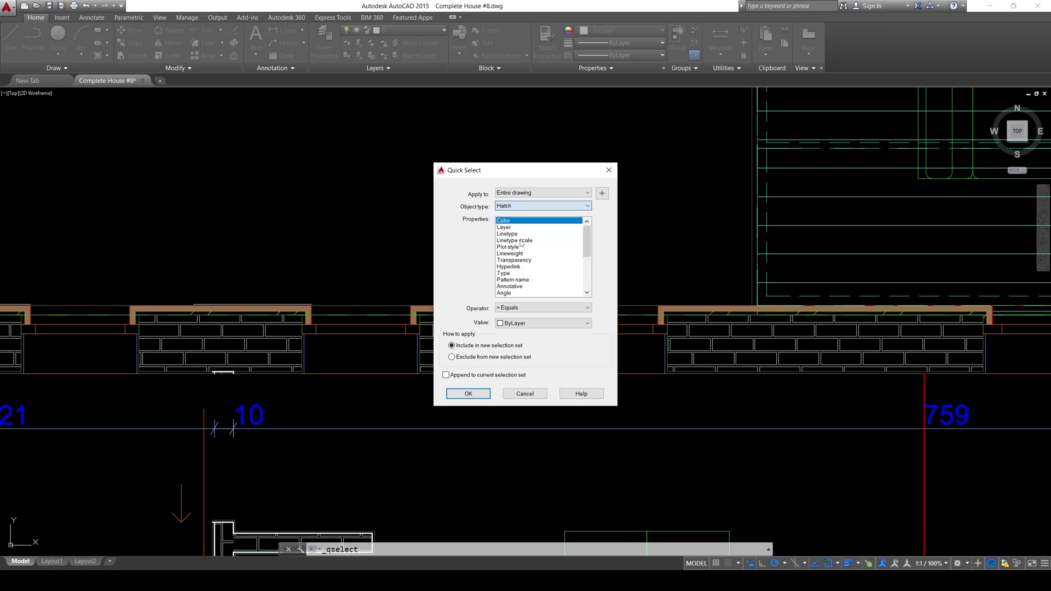
click(507, 281)
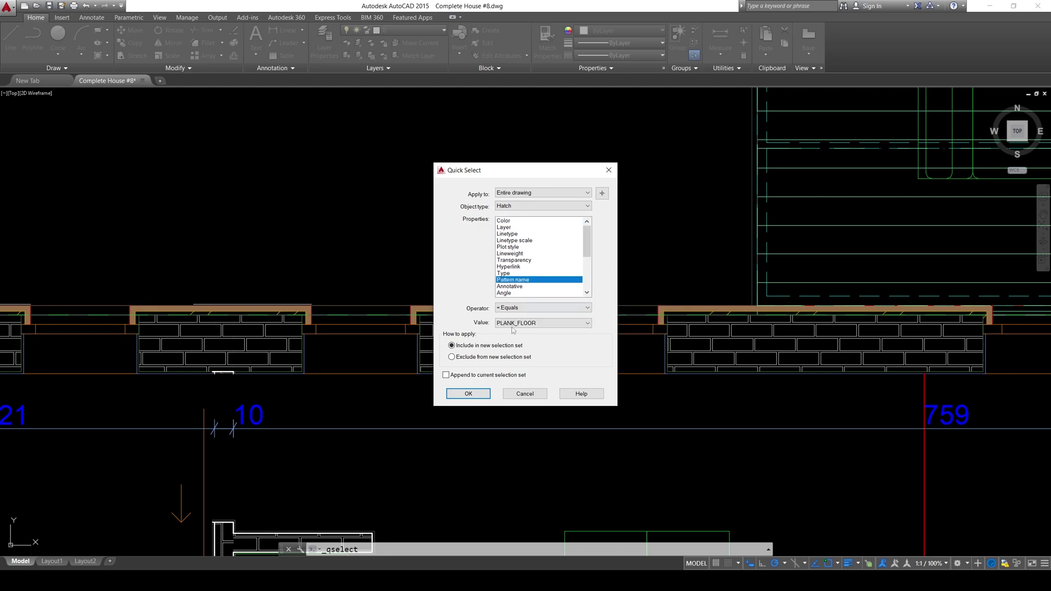
click(518, 307)
click(510, 316)
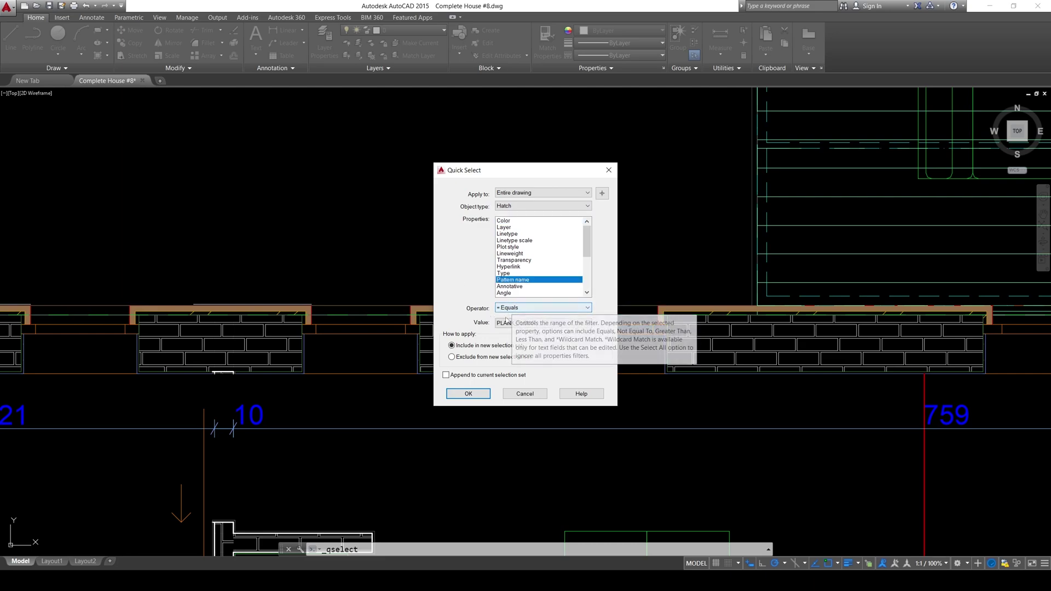
click(507, 323)
click(505, 339)
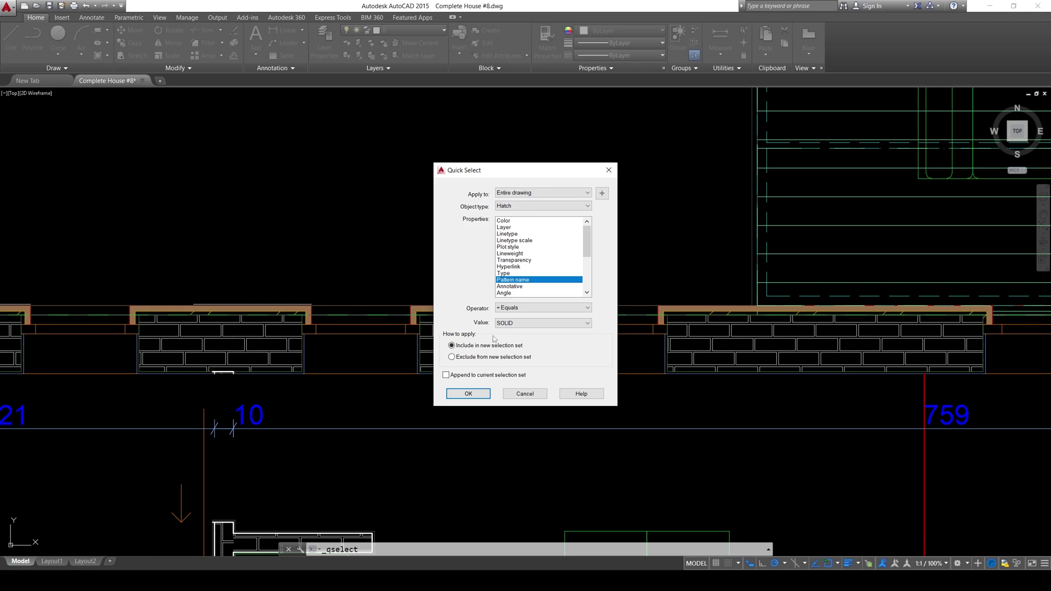
Confirm Quick Select to select all 50 SOLID hatches
click(468, 394)
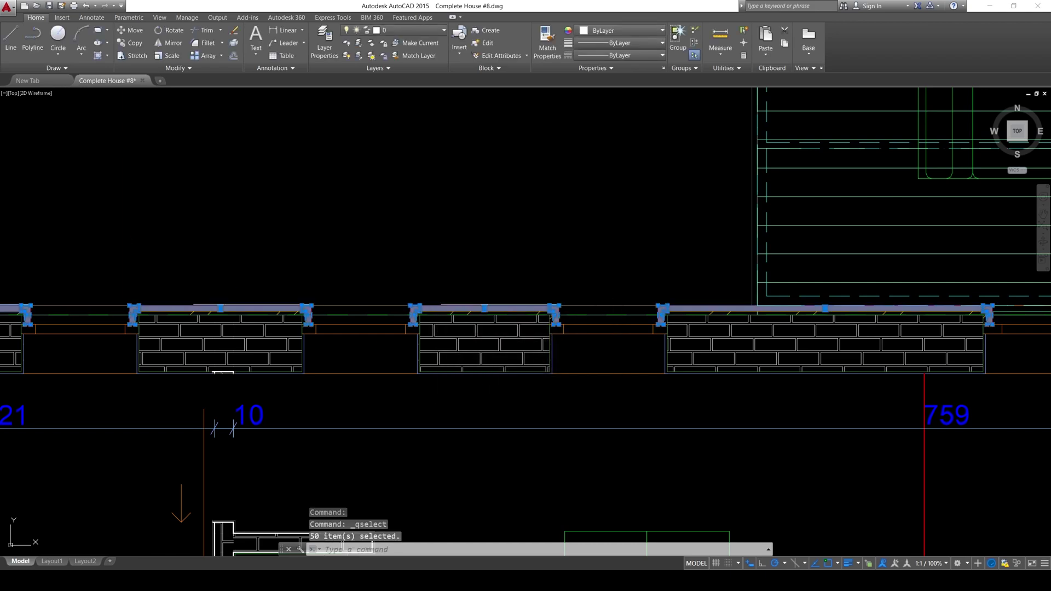
scroll(550, 287, down, 4)
scroll(539, 288, down, 4)
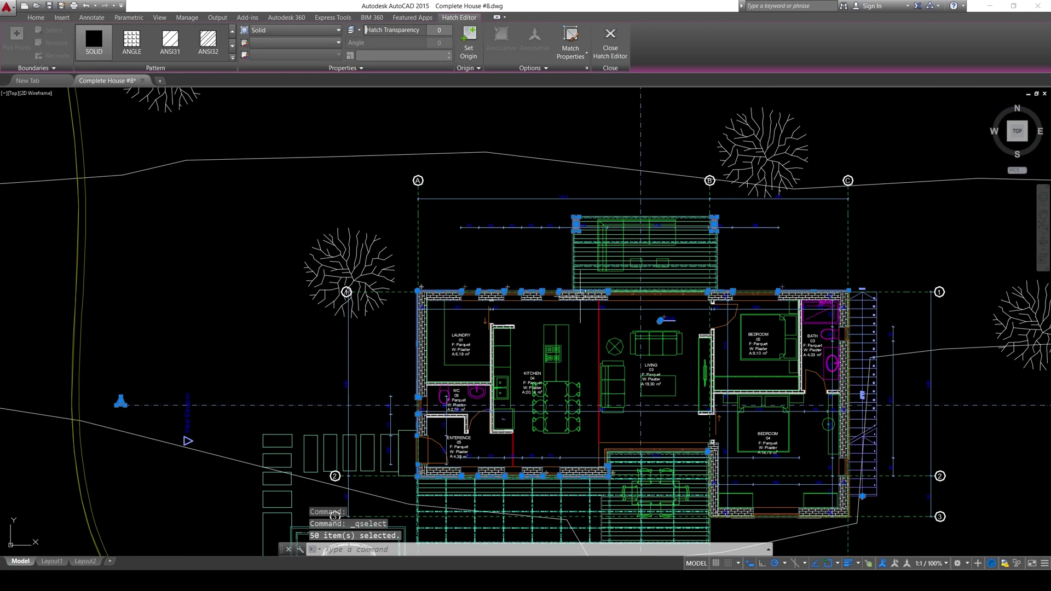
scroll(424, 301, down, 3)
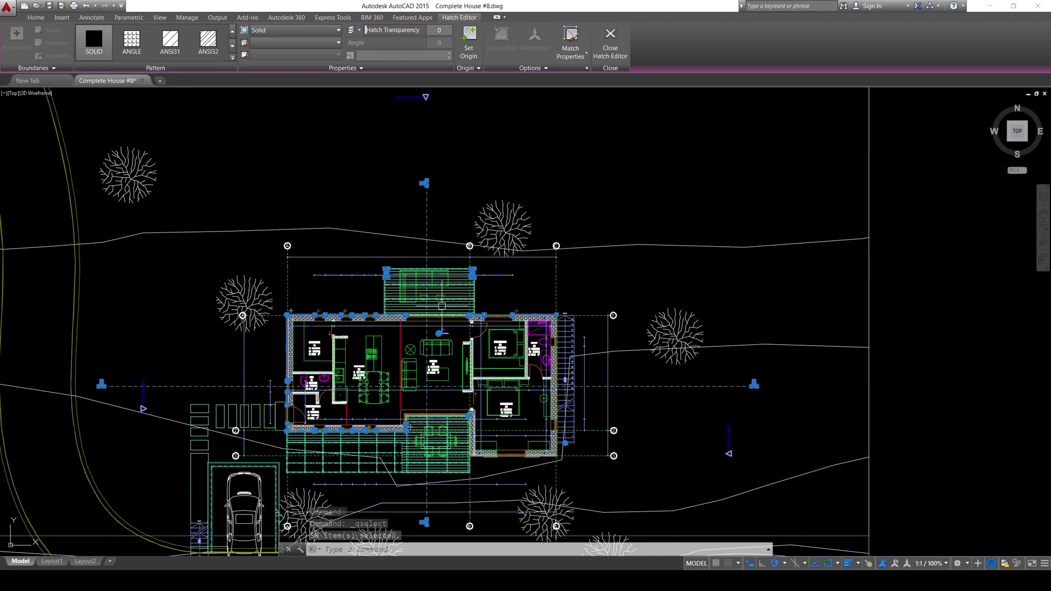
scroll(706, 419, up, 5)
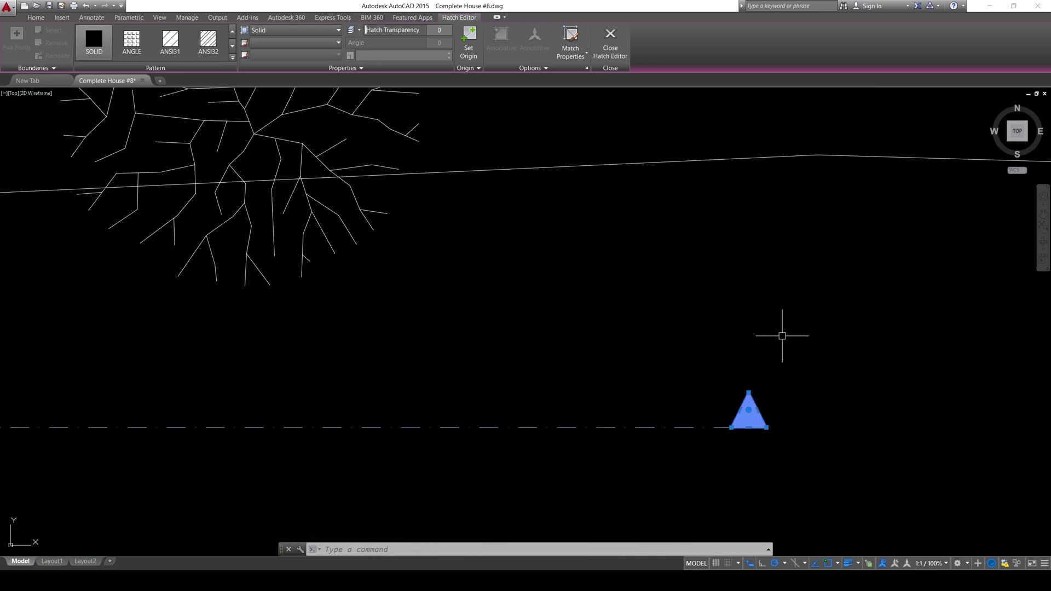
scroll(740, 339, down, 8)
scroll(740, 339, down, 3)
middle_drag(581, 328, 438, 320)
Move the selected hatches 500000 units horizontally with the M command
text(m)
key(Return)
click(397, 187)
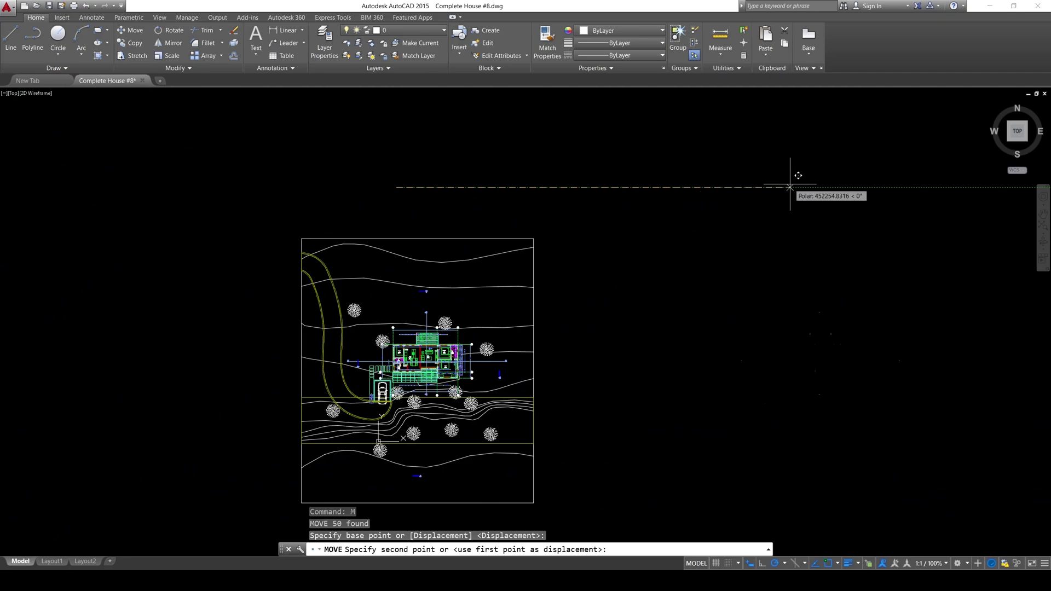
text(500)
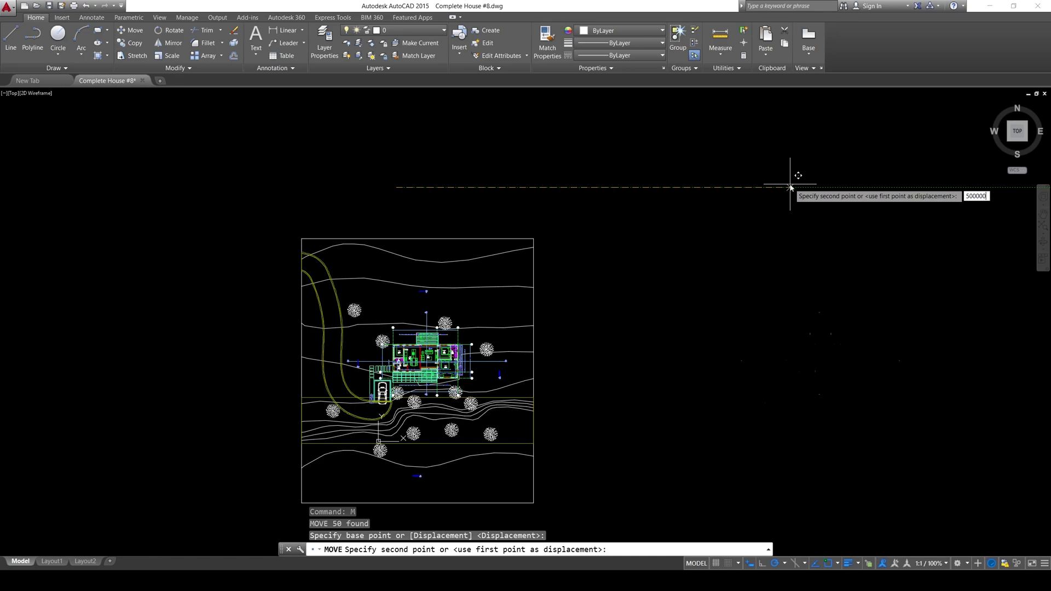
text(000)
key(Return)
Locate the moved hatches and erase the first batch of 34 objects
middle_drag(774, 317, 662, 317)
scroll(747, 300, up, 5)
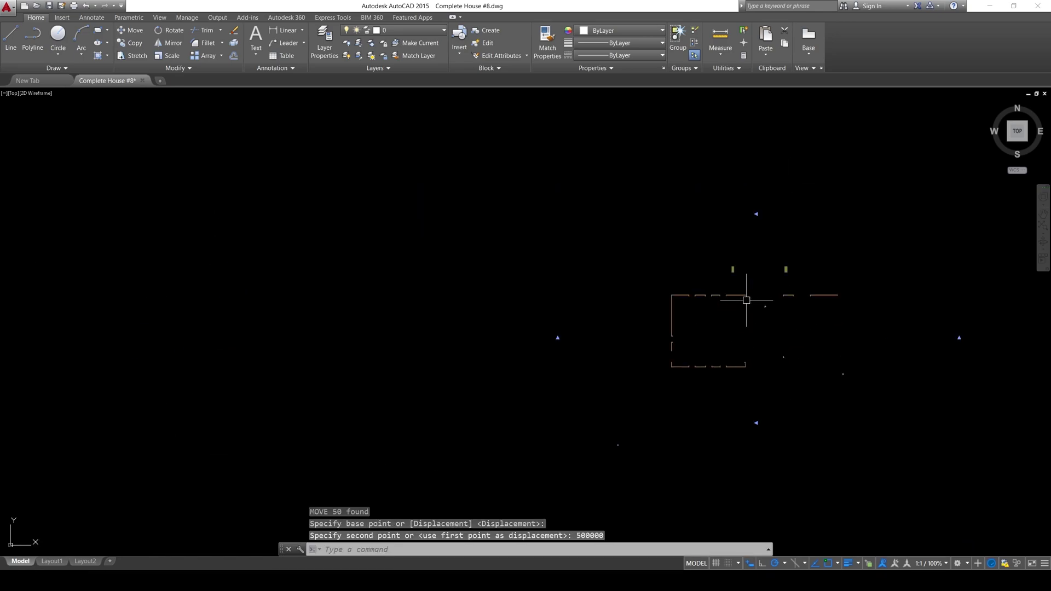
scroll(746, 300, up, 8)
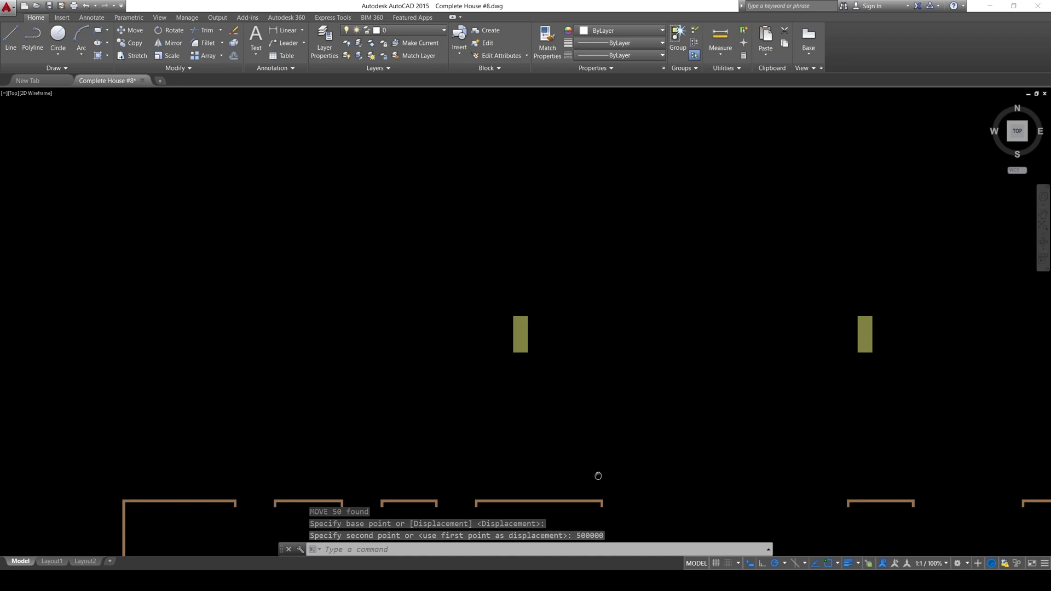
scroll(529, 287, down, 10)
middle_drag(530, 321, 605, 218)
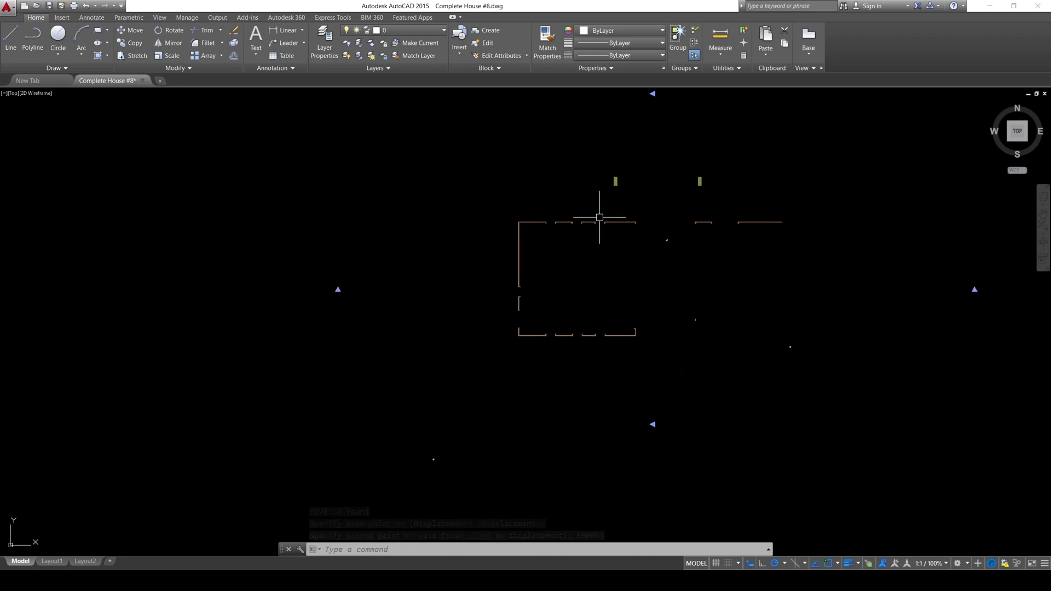
scroll(545, 196, down, 2)
scroll(619, 287, up, 2)
click(629, 303)
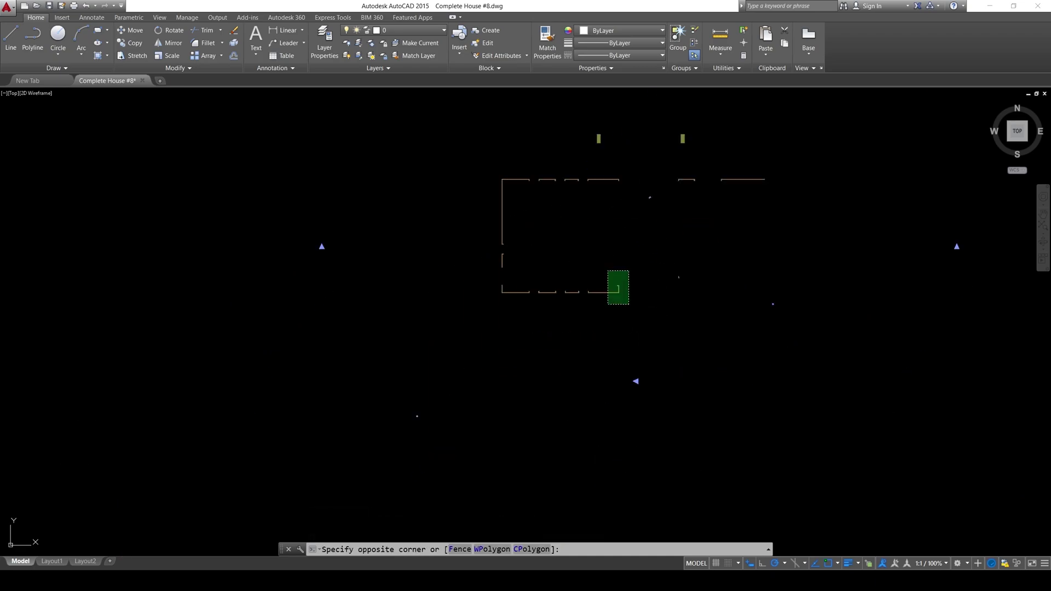
click(477, 160)
text(E)
key(Return)
Erase the five short leftover lines and then the one small leftover hatch
click(781, 188)
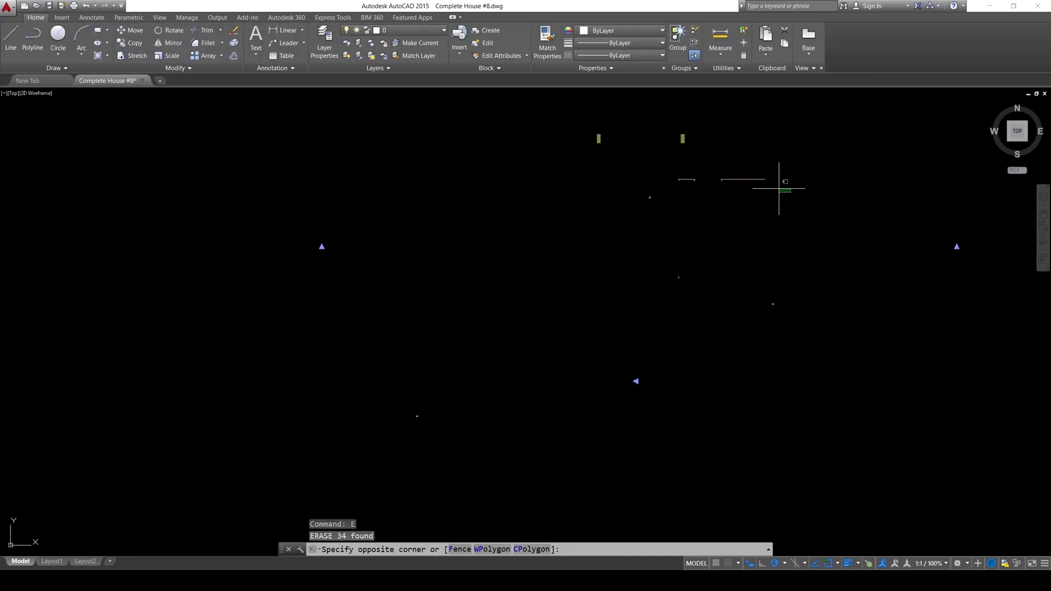
click(681, 169)
text(E)
key(Return)
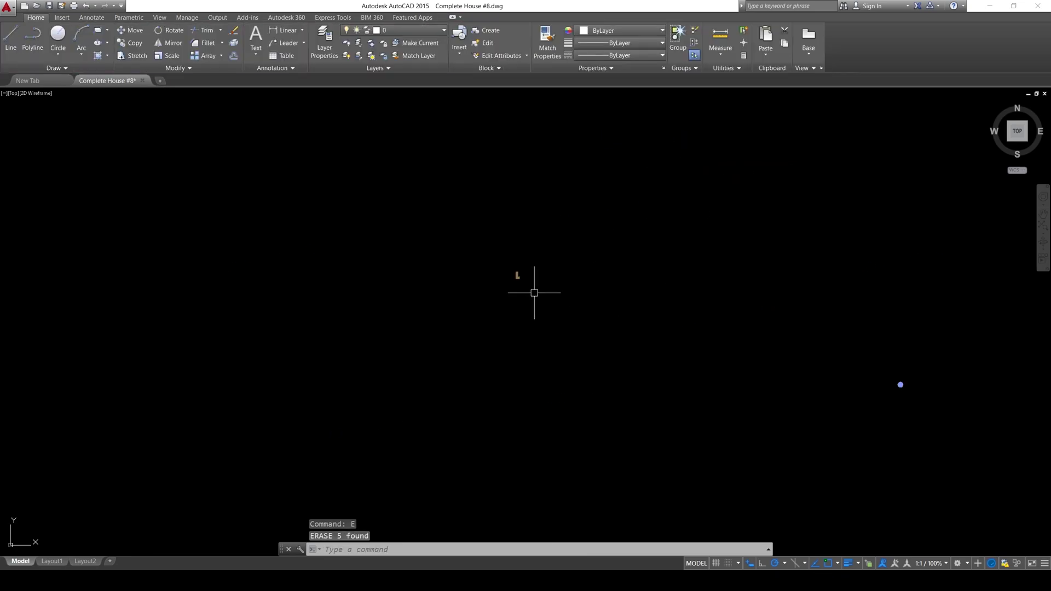
click(535, 294)
click(491, 247)
text(E)
key(Return)
scroll(492, 247, down, 5)
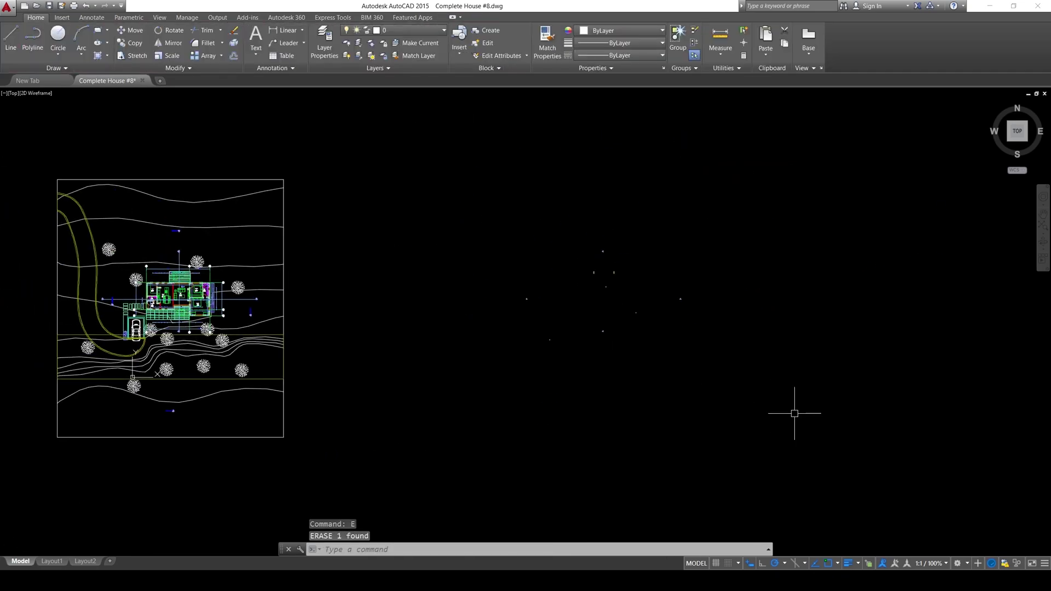
Window-select the ten stray objects, move them 50000 units, then undo that move
click(794, 414)
click(496, 205)
text(M)
key(Return)
click(722, 178)
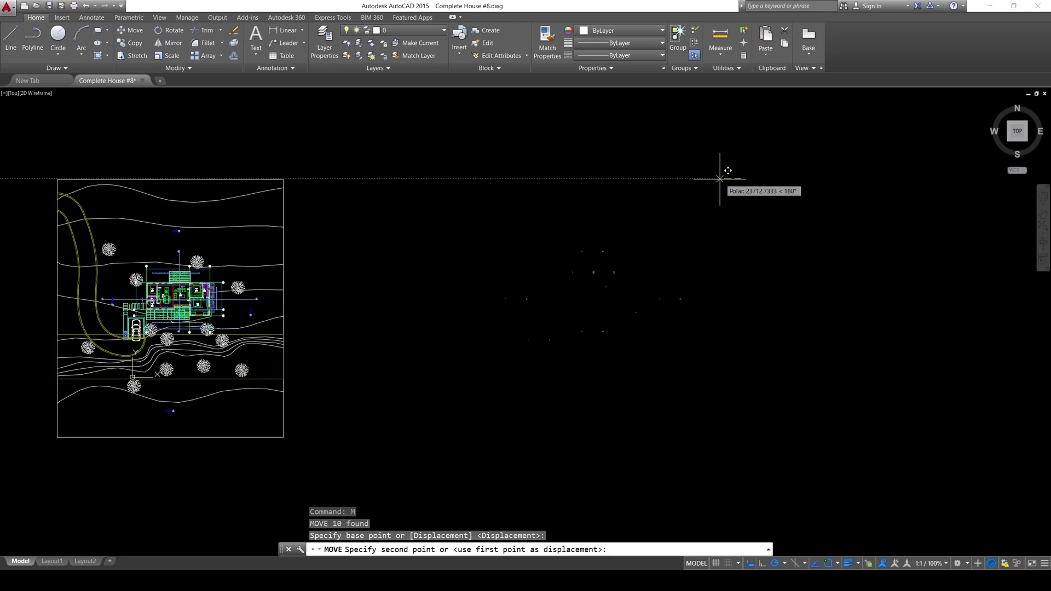
text(50000)
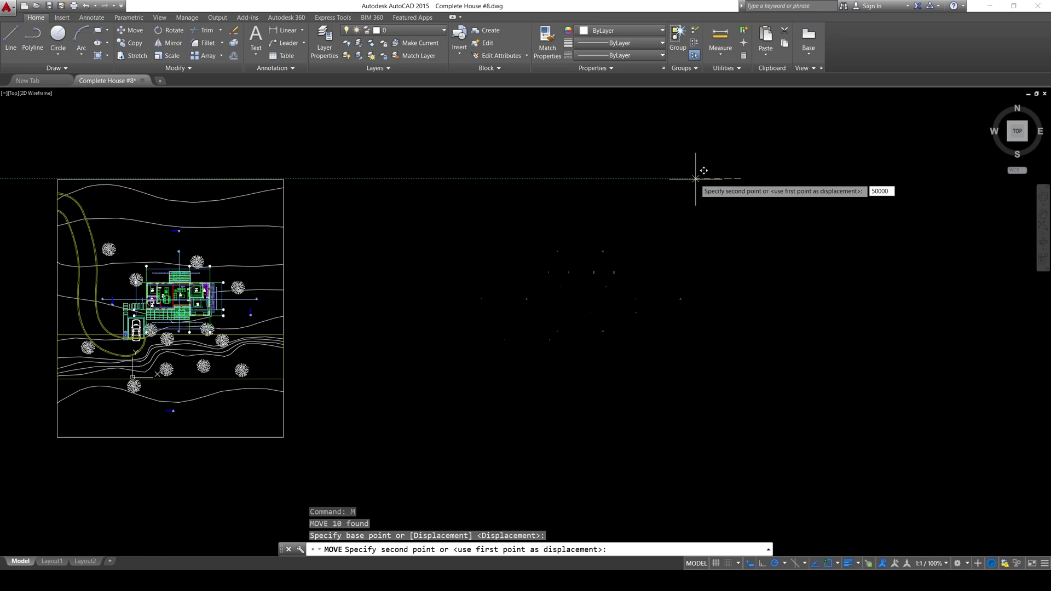
key(Return)
key(ctrl+z)
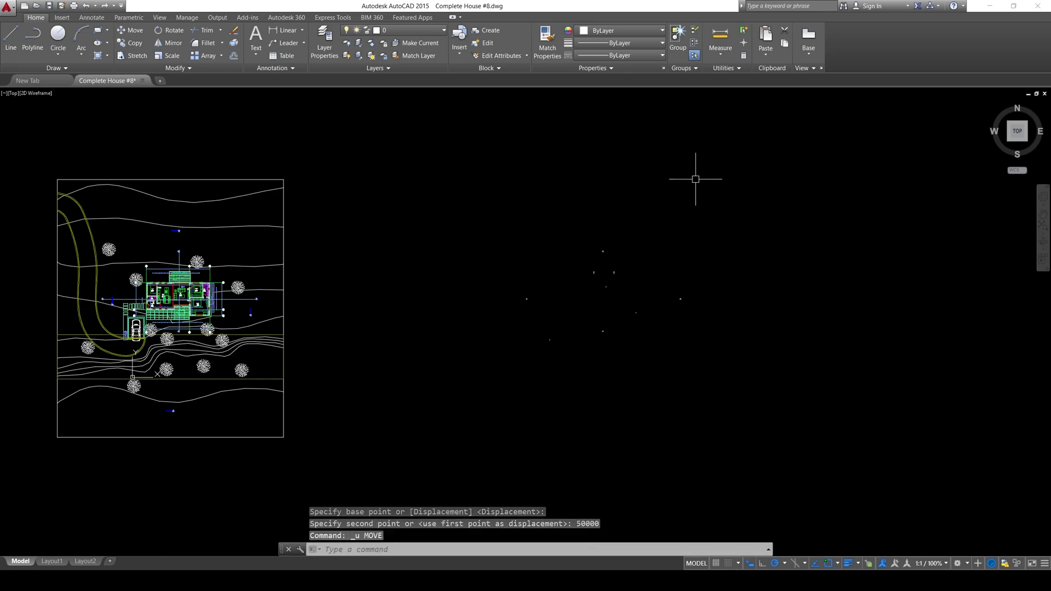
Reselect the ten stray objects, move them 500000 units, and recentre the house plan
click(814, 407)
click(495, 165)
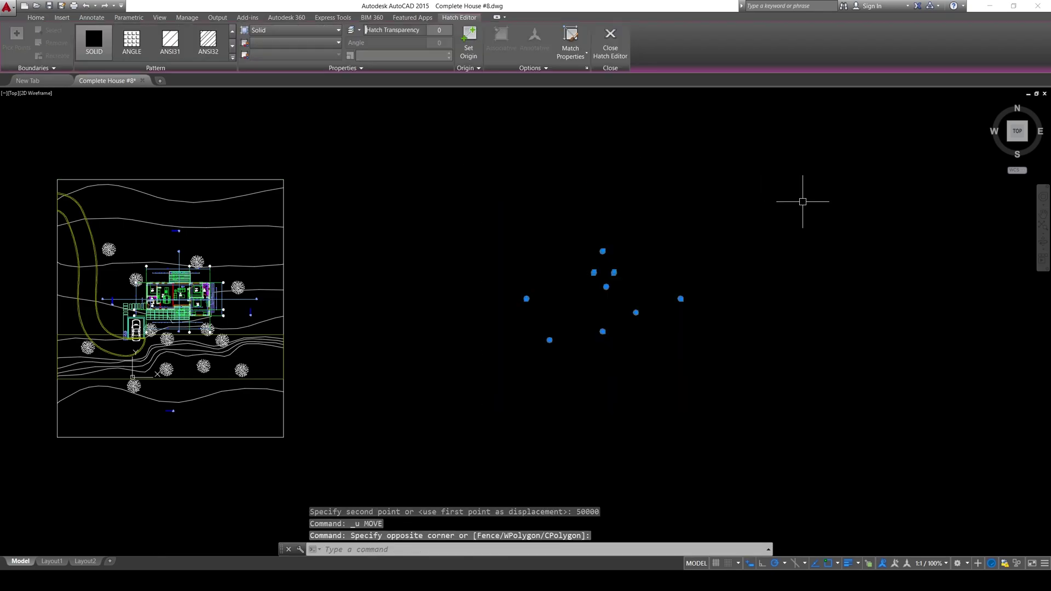
text(m)
key(Return)
click(801, 200)
text(500000)
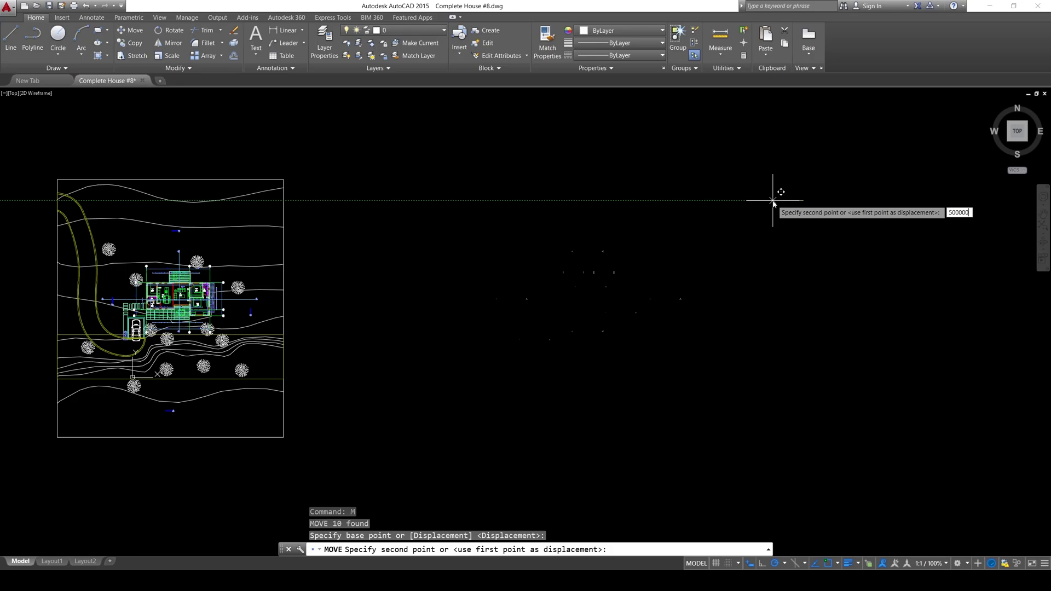
key(Return)
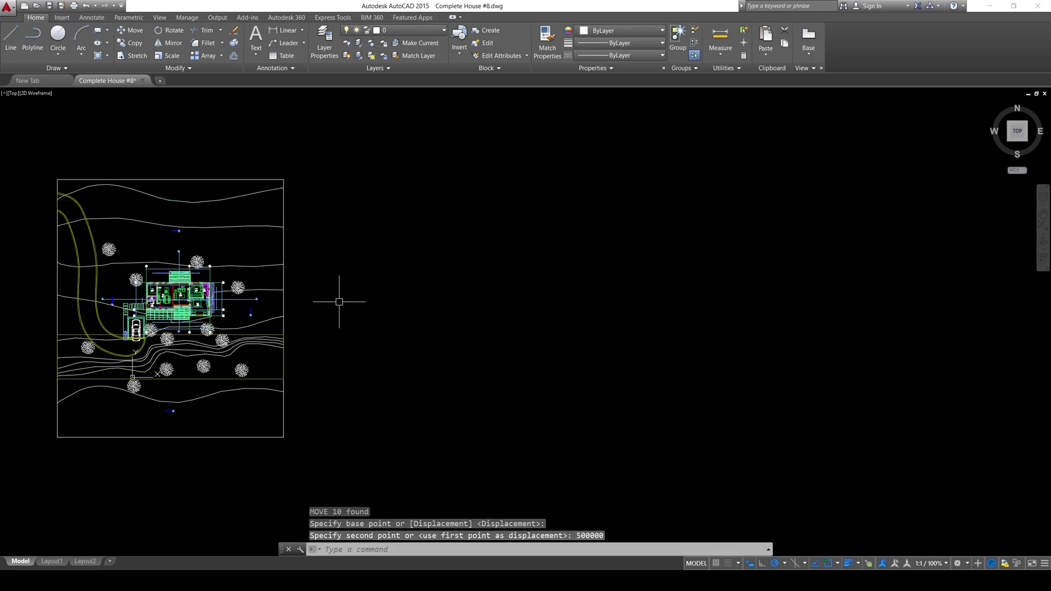
scroll(345, 298, up, 5)
scroll(416, 264, up, 3)
middle_drag(421, 257, 421, 408)
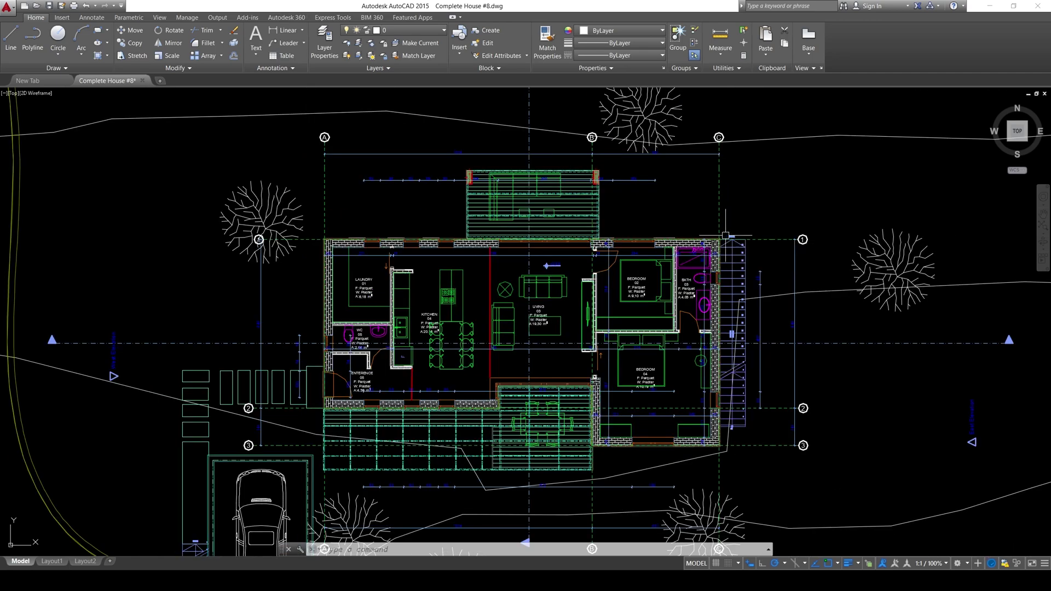
Place a linear dimension across the thin laundry/kitchen wall, which reads 500 instead of 10
click(287, 30)
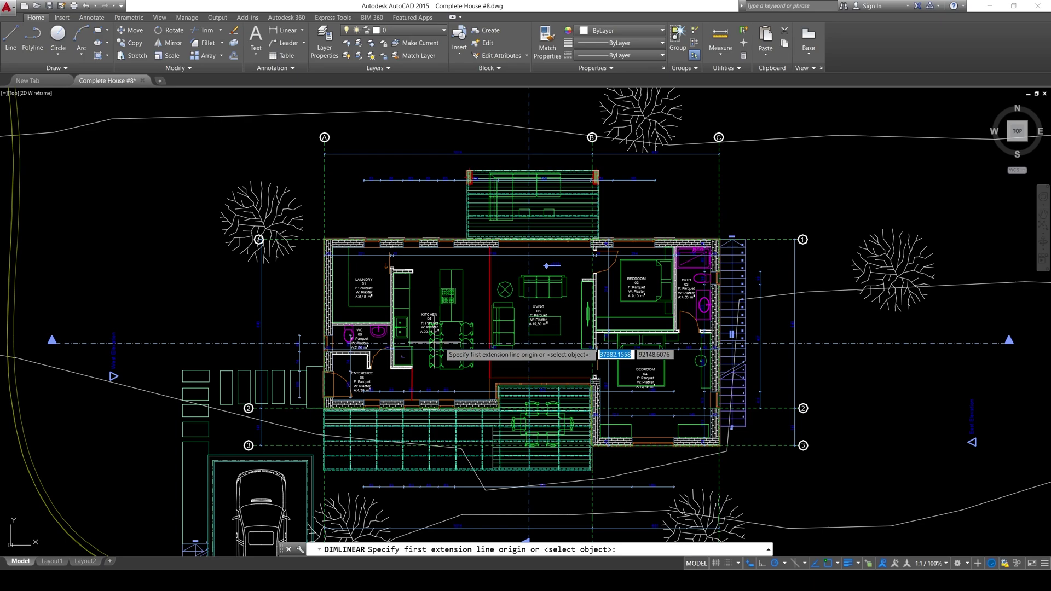
scroll(473, 279, up, 10)
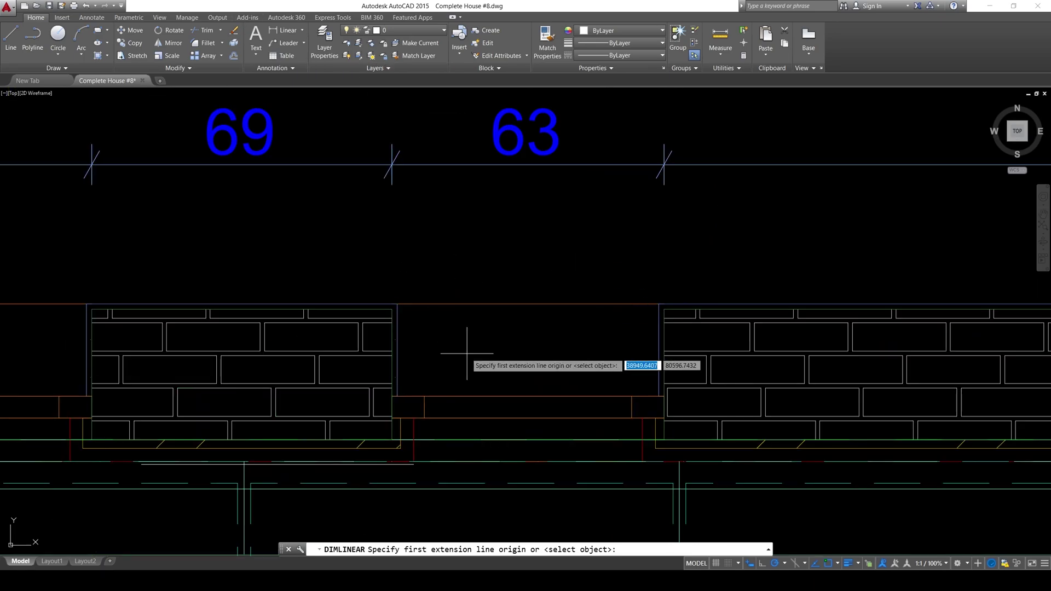
scroll(521, 223, down, 6)
middle_drag(528, 169, 527, 383)
scroll(527, 383, down, 4)
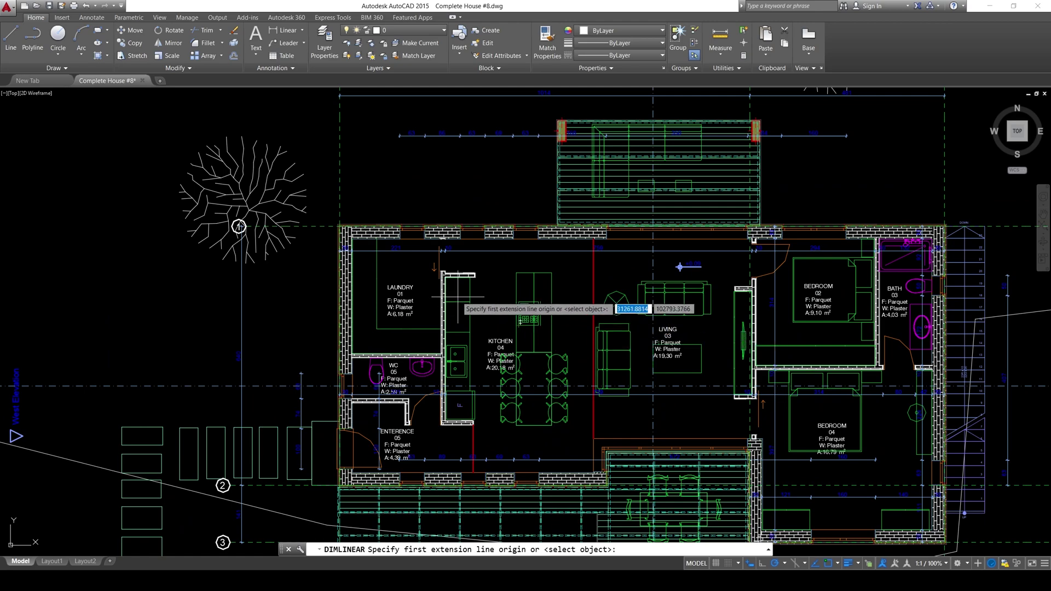
scroll(447, 281, up, 5)
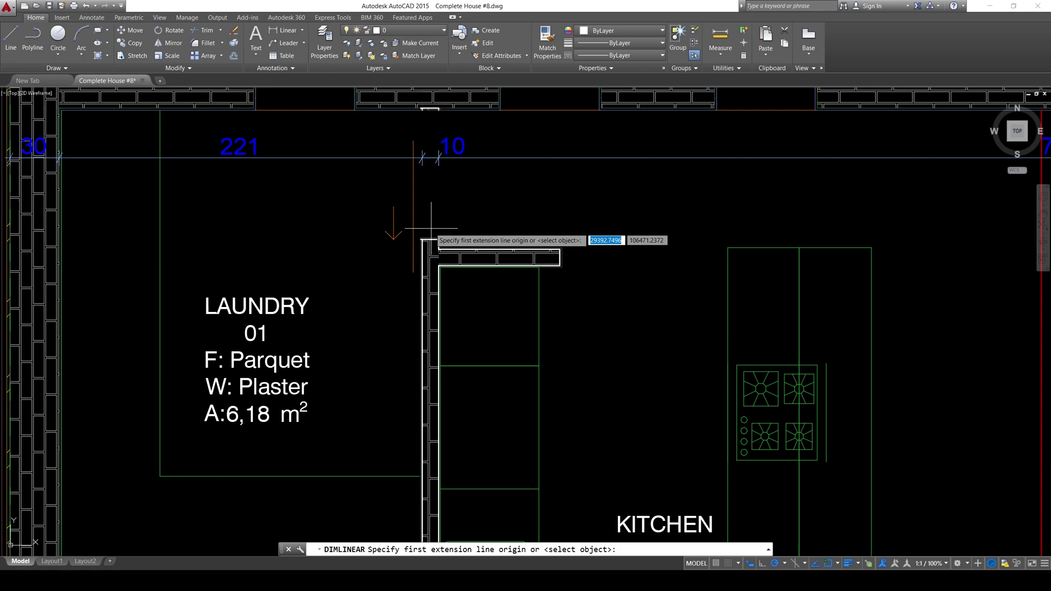
scroll(425, 241, up, 5)
click(405, 254)
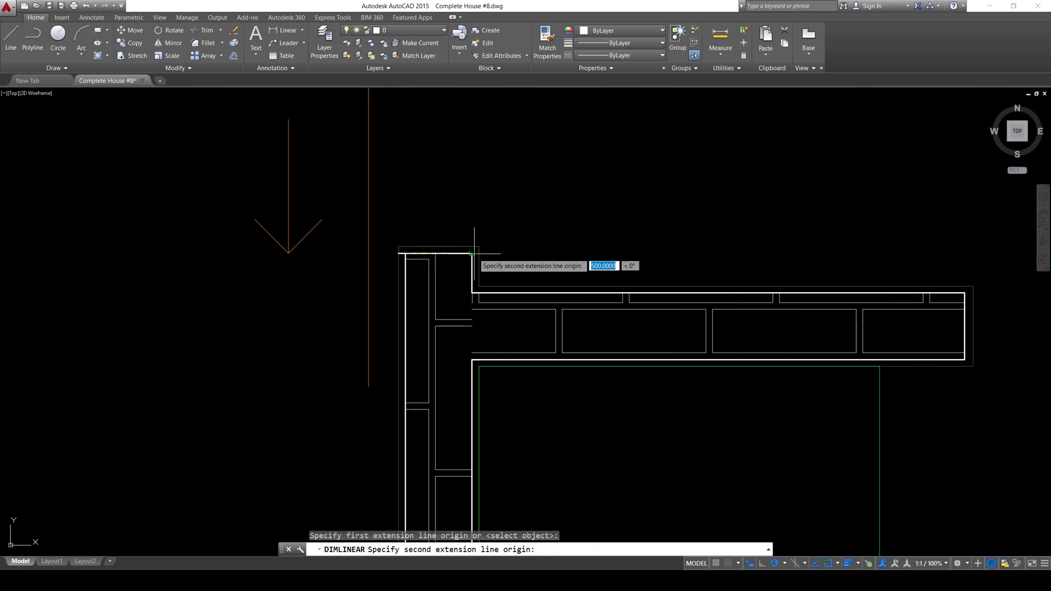
click(472, 254)
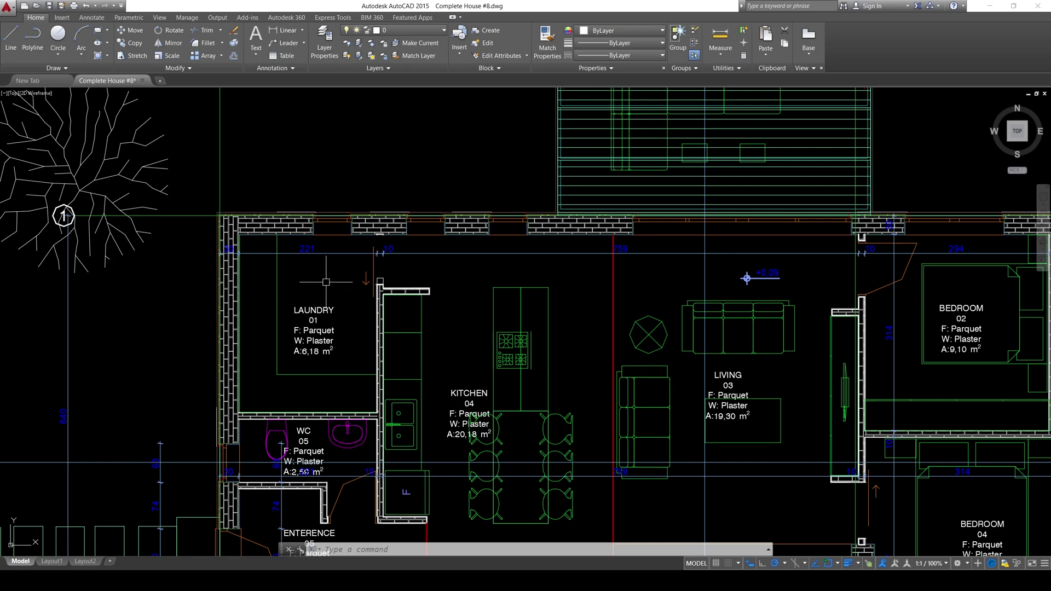
scroll(433, 296, down, 2)
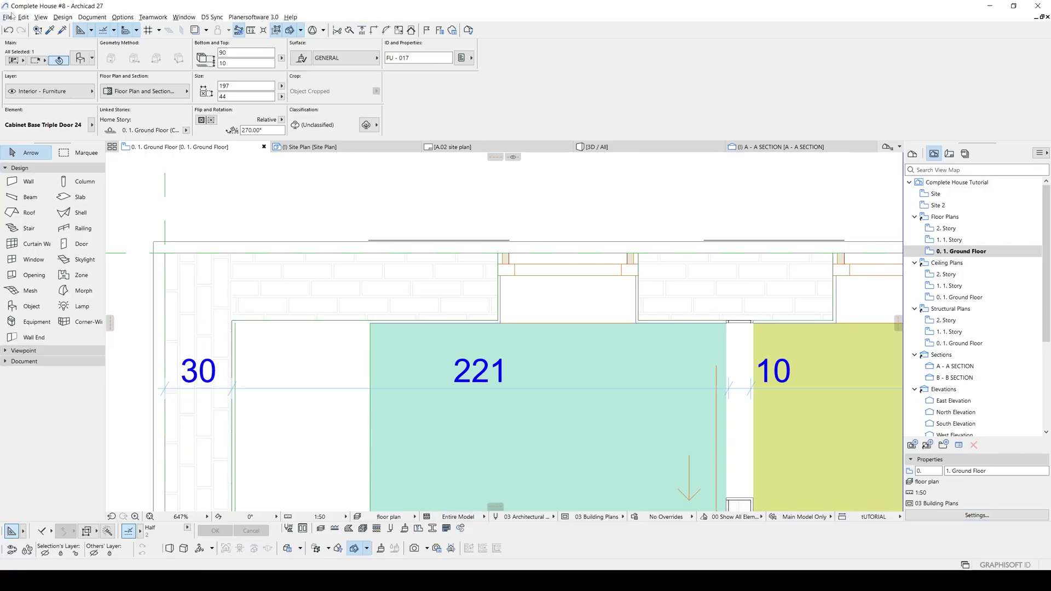
Save the plan as Complete House #8.dwg with the 'dwg export' translator and open its settings
click(9, 17)
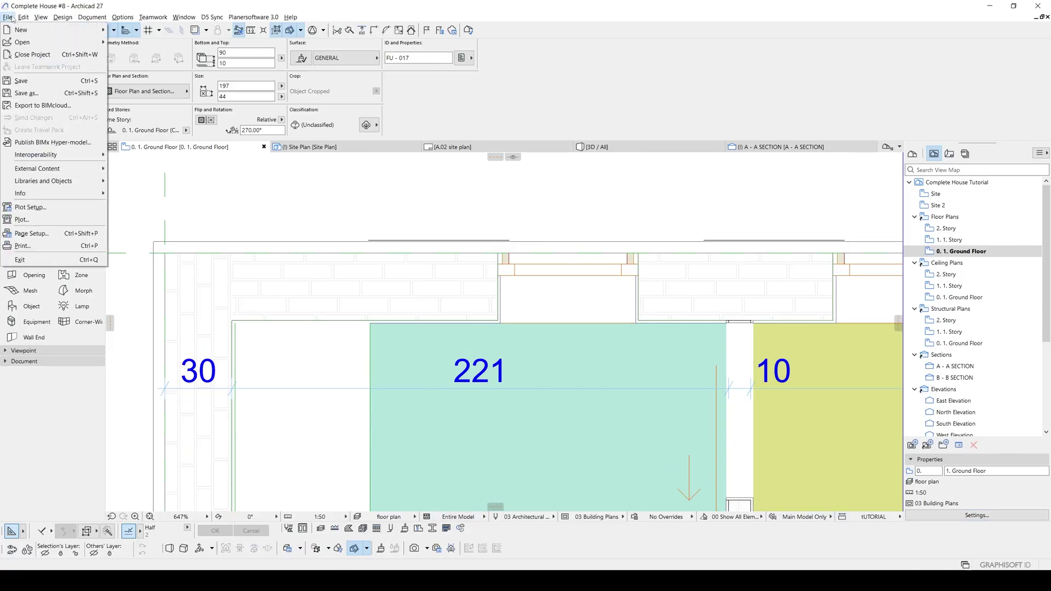
click(33, 93)
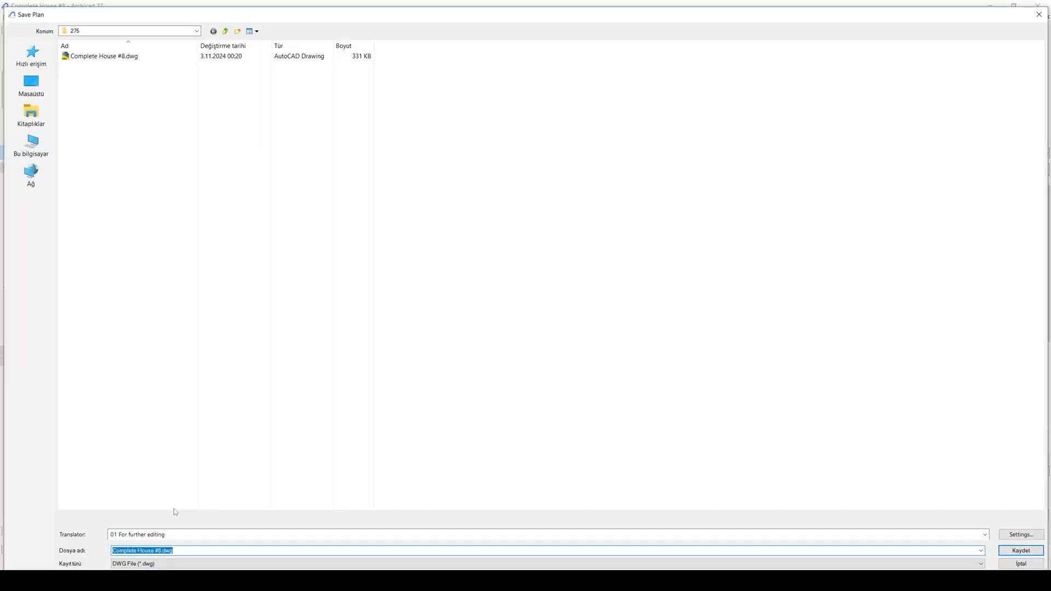
click(180, 534)
click(344, 502)
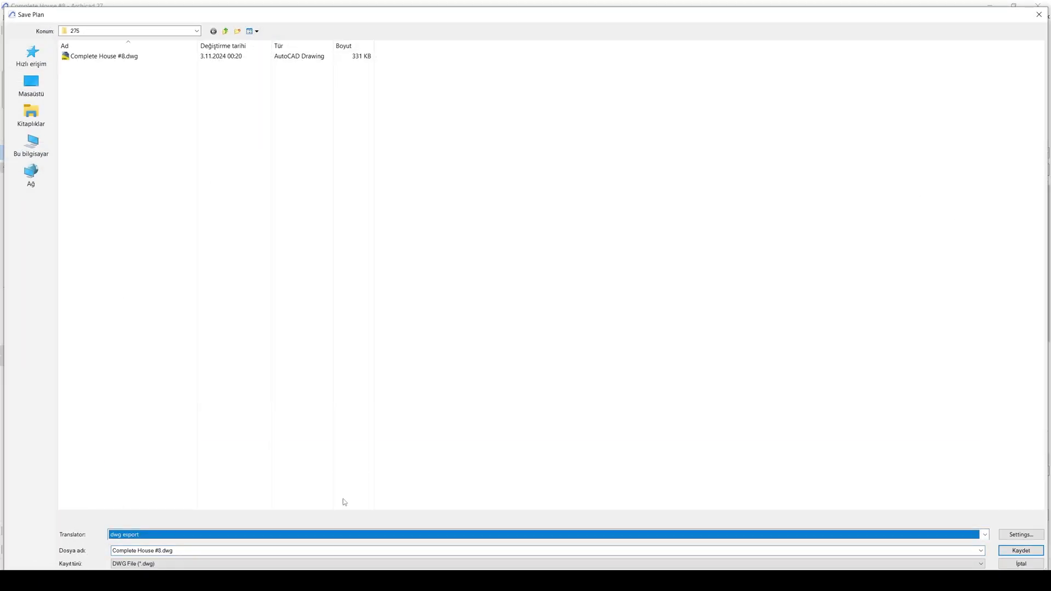
click(1007, 535)
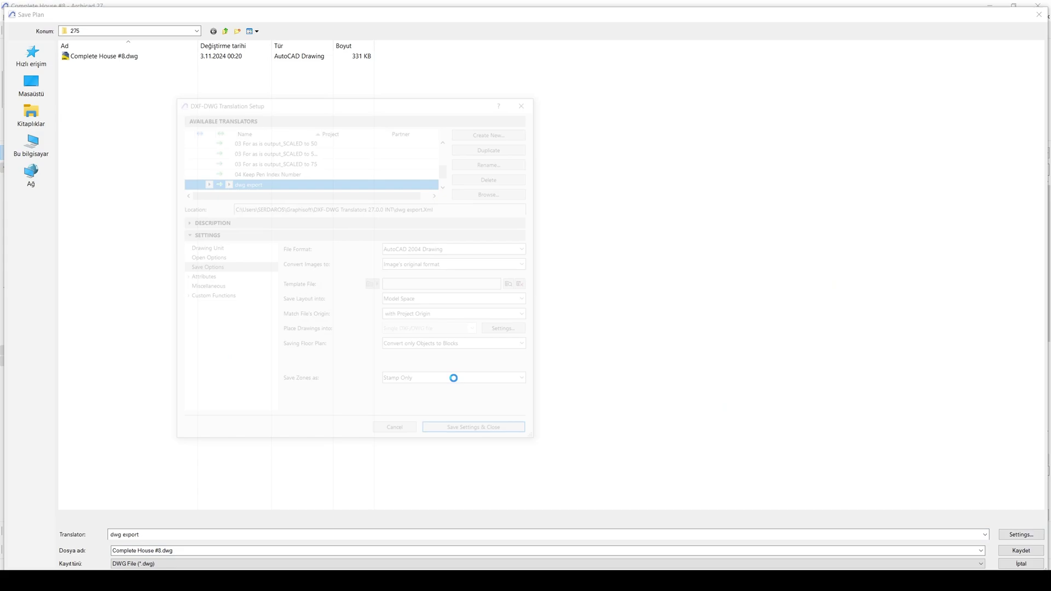
Set the translator's Custom [mm] drawing unit to 50.00 : 5.00 on the Drawing Unit page
click(204, 249)
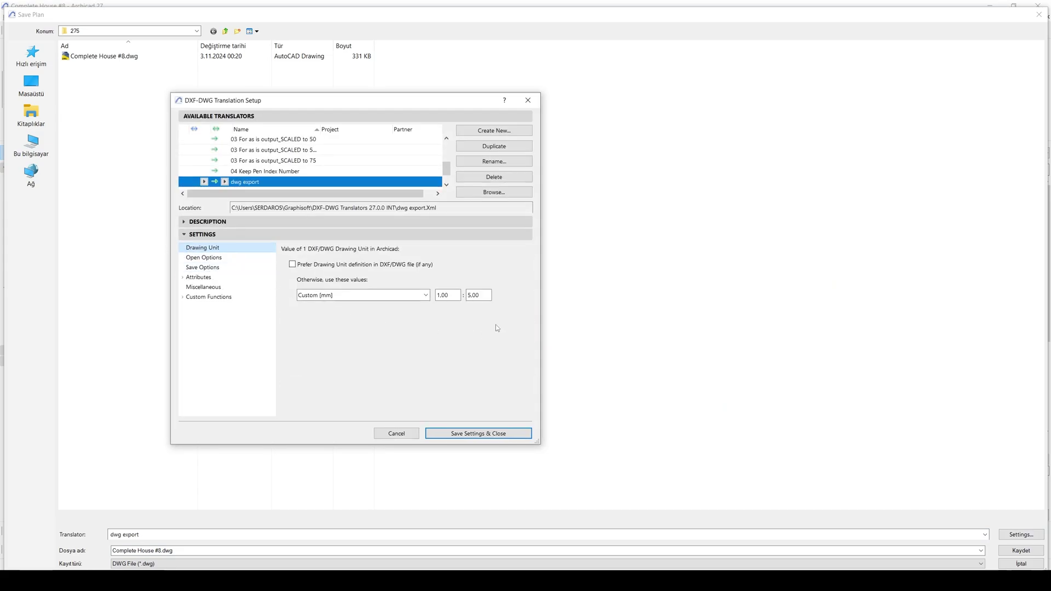
double_click(480, 298)
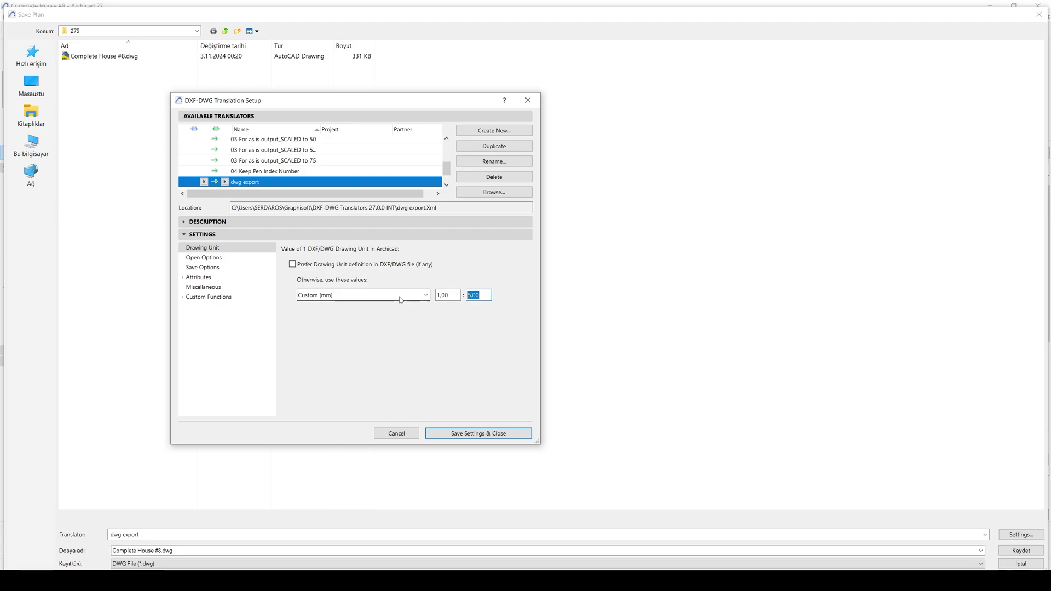
click(438, 345)
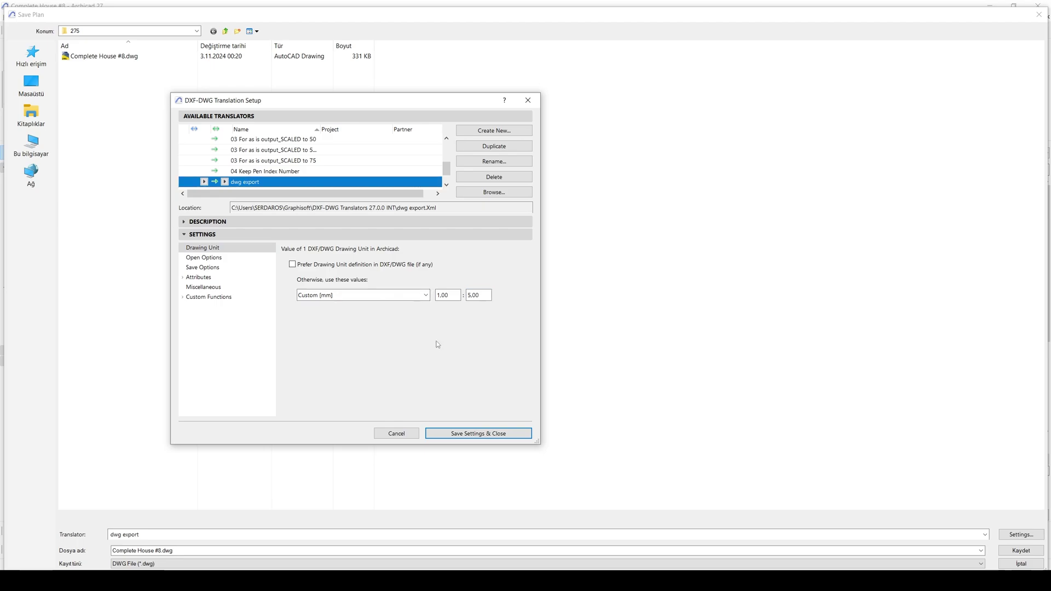
double_click(455, 296)
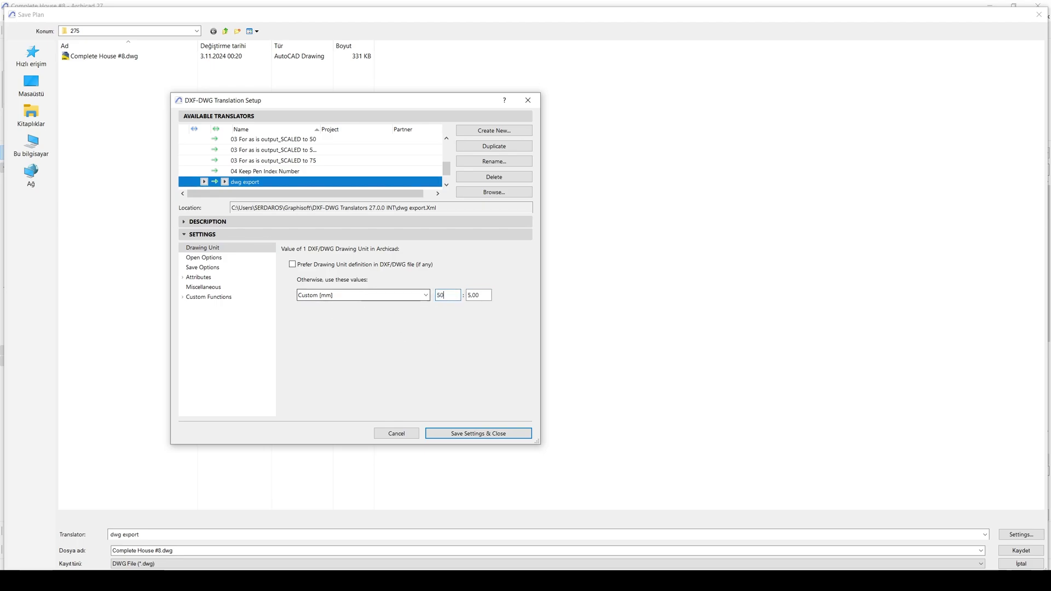
click(474, 299)
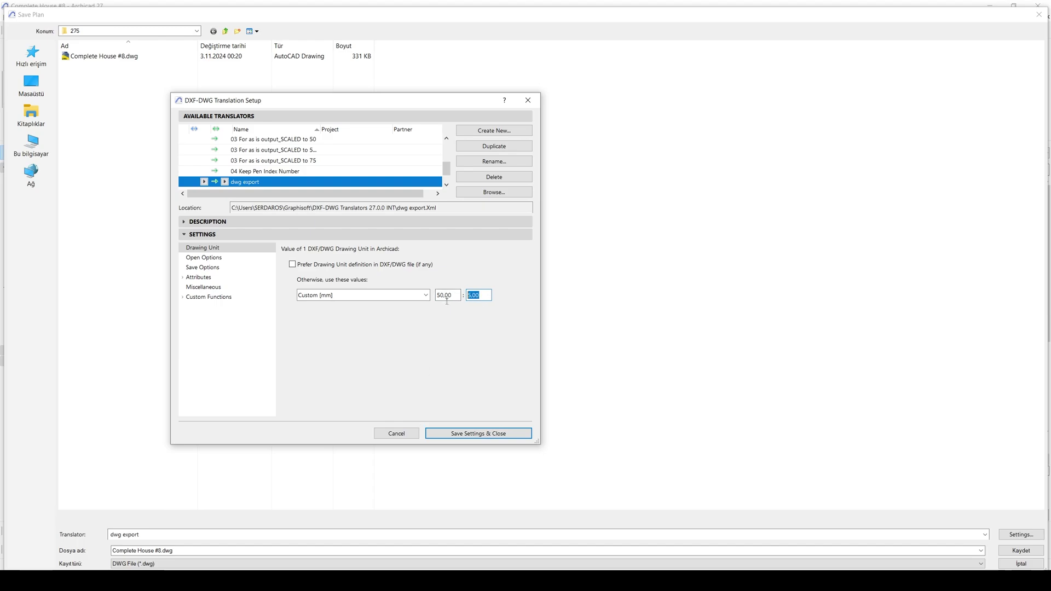
text(1)
Save the translator settings and save the plan as 'Complete House #8 2.dwg'
click(472, 436)
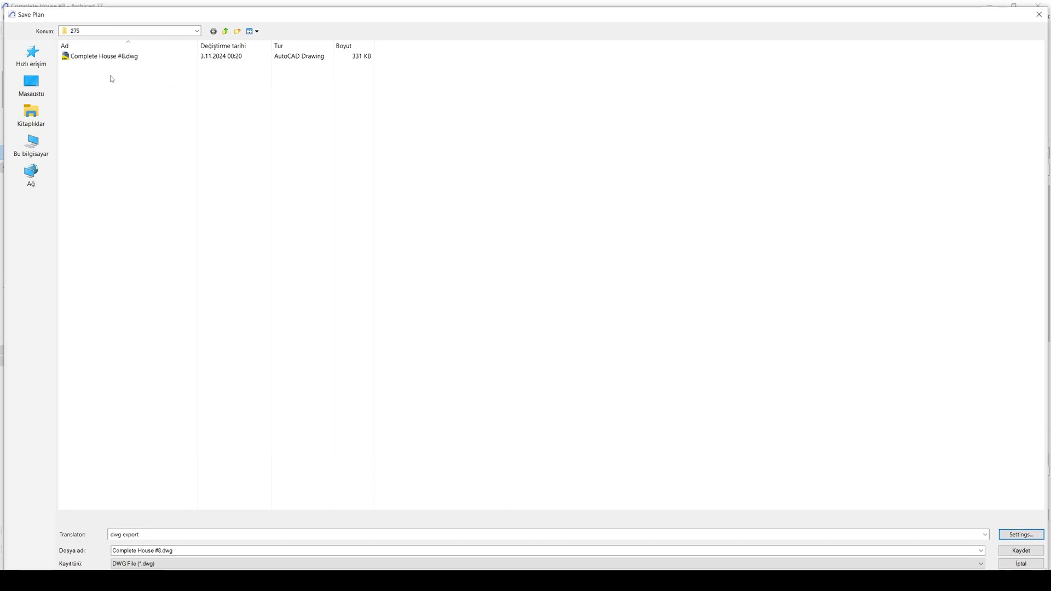
click(106, 57)
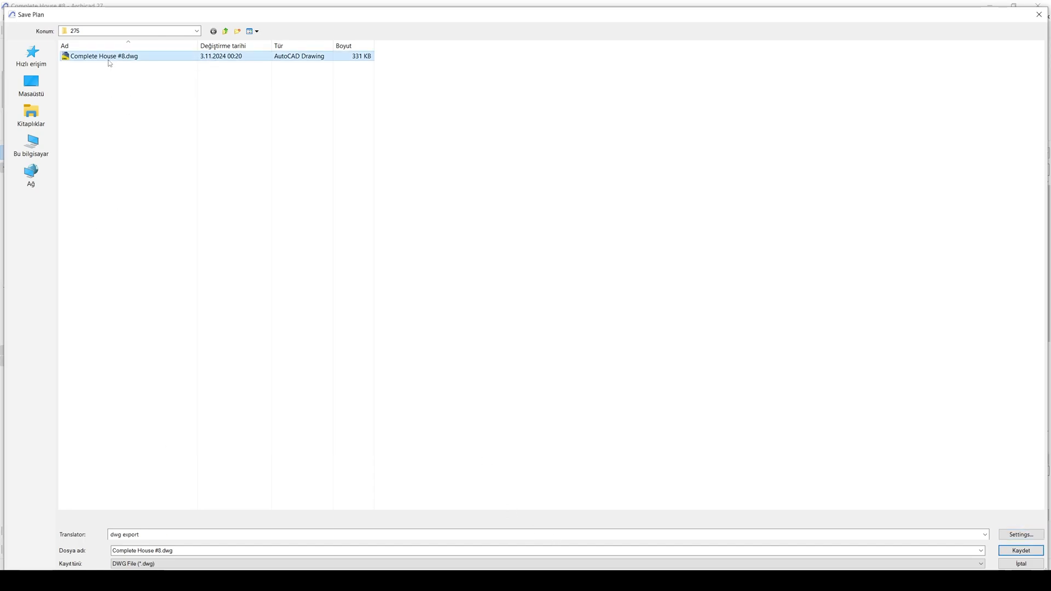
click(173, 550)
drag(173, 551, 168, 552)
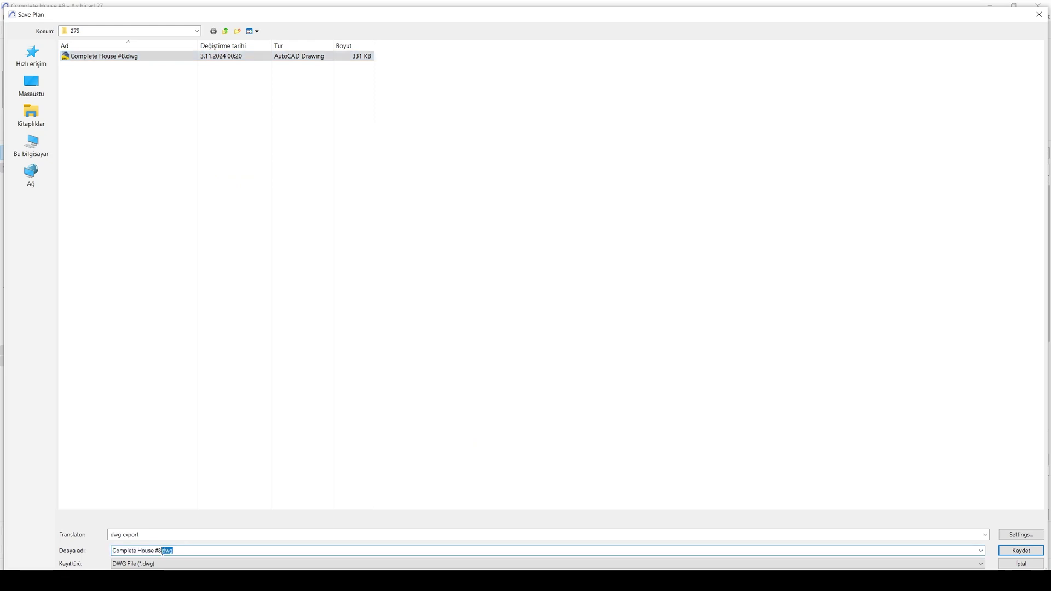
click(193, 428)
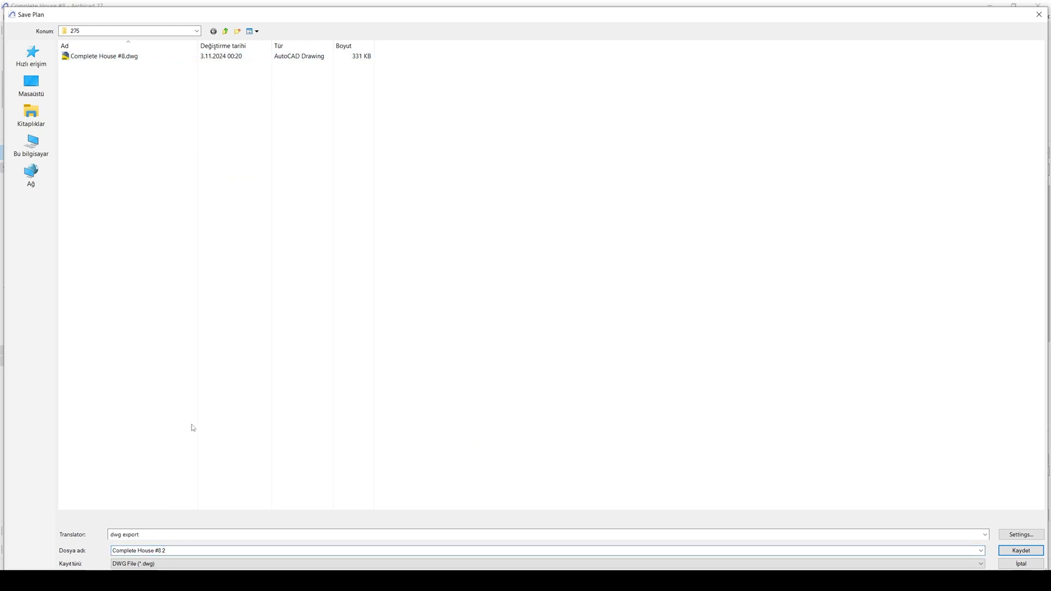
click(1008, 552)
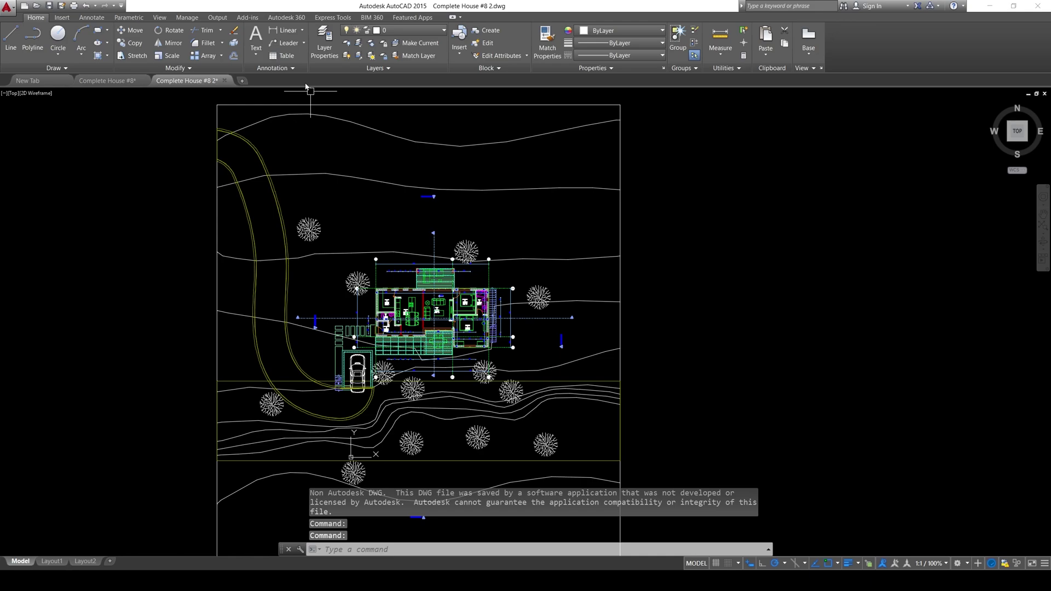
Dimension the thin wall in Complete House #8 2, which now measures 10.0000
click(285, 30)
scroll(416, 314, up, 6)
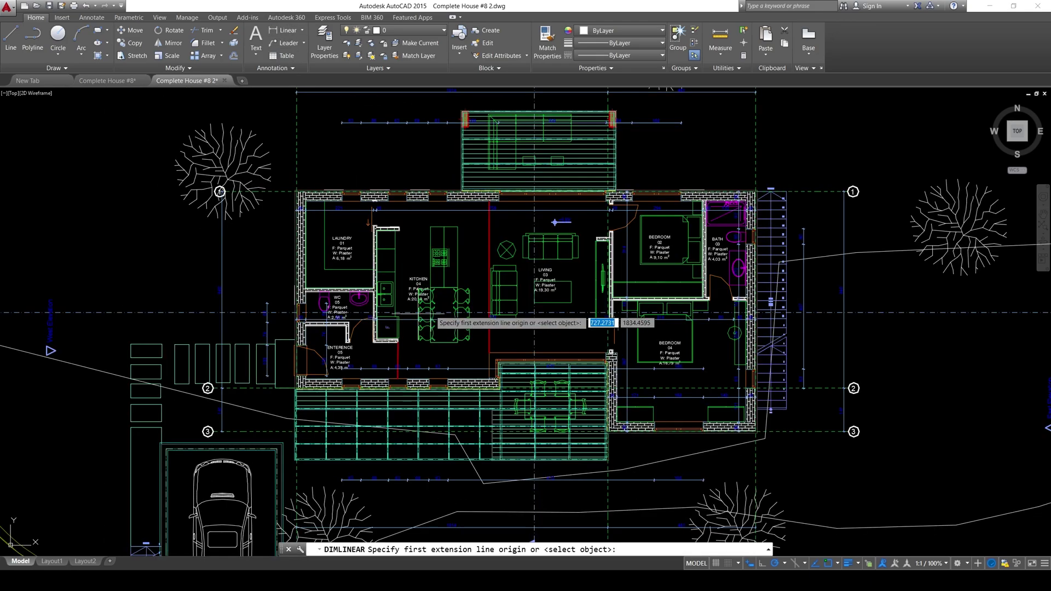
scroll(431, 312, up, 8)
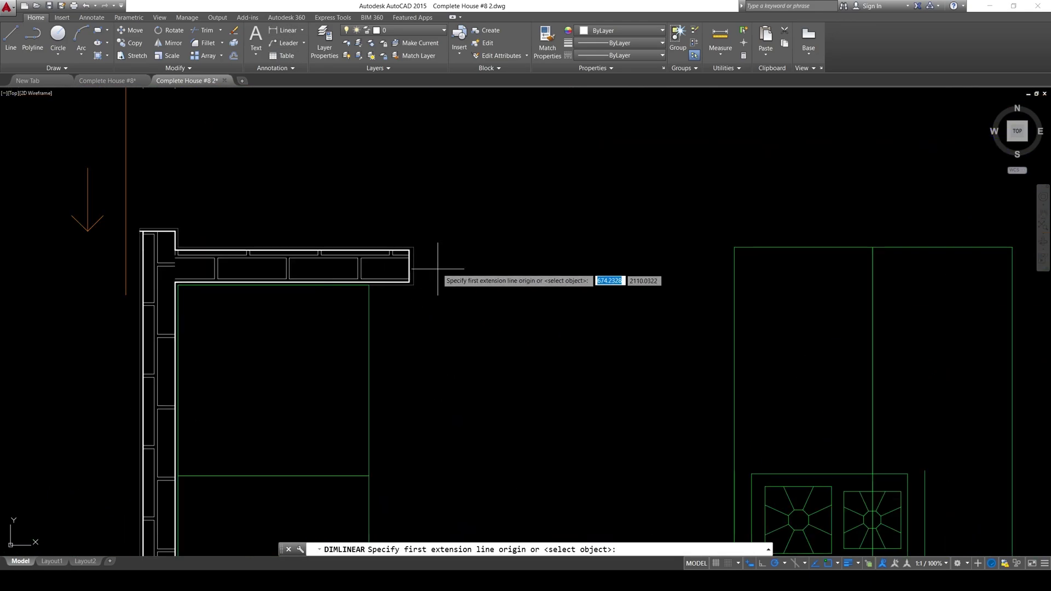
scroll(438, 269, up, 3)
click(314, 199)
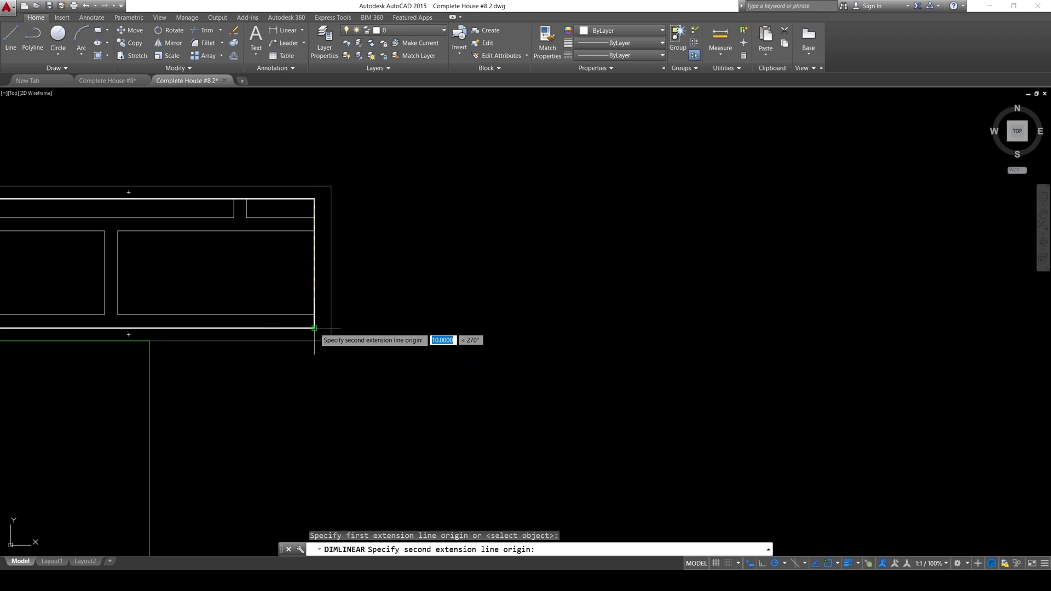
click(315, 328)
scroll(493, 264, up, 6)
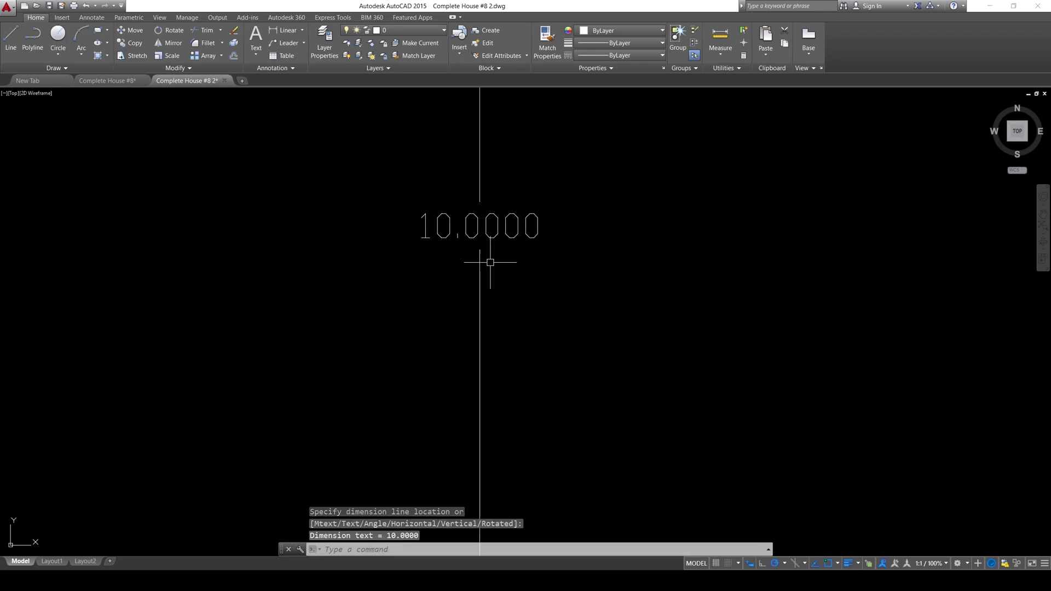
scroll(487, 263, down, 10)
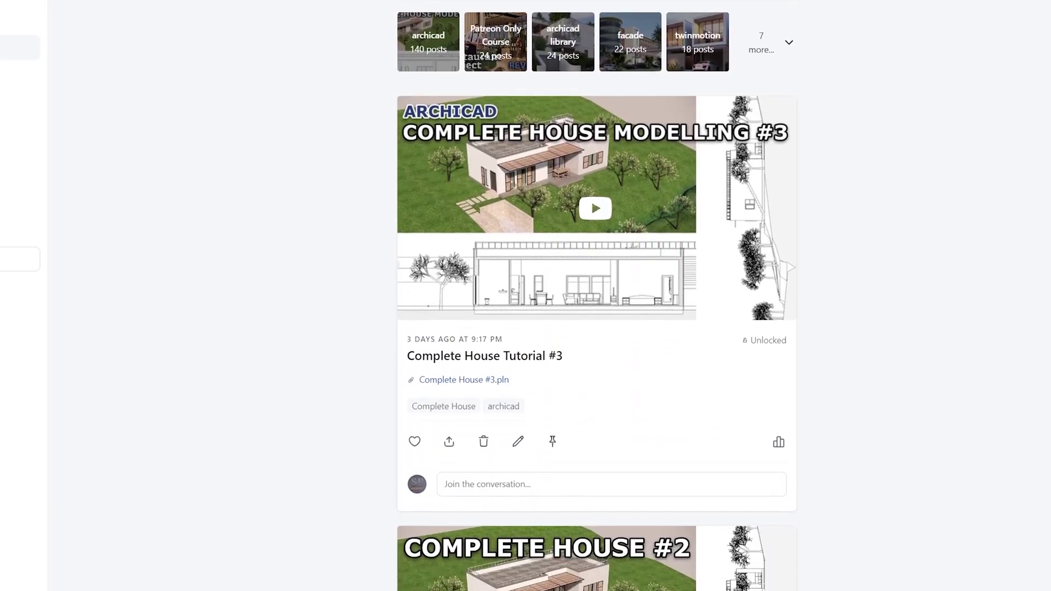
Scroll the Patreon feed down to the Villa Kupferberg Project File post with Kupferberg 3d.pln
scroll(763, 499, down, 4)
scroll(597, 296, down, 6)
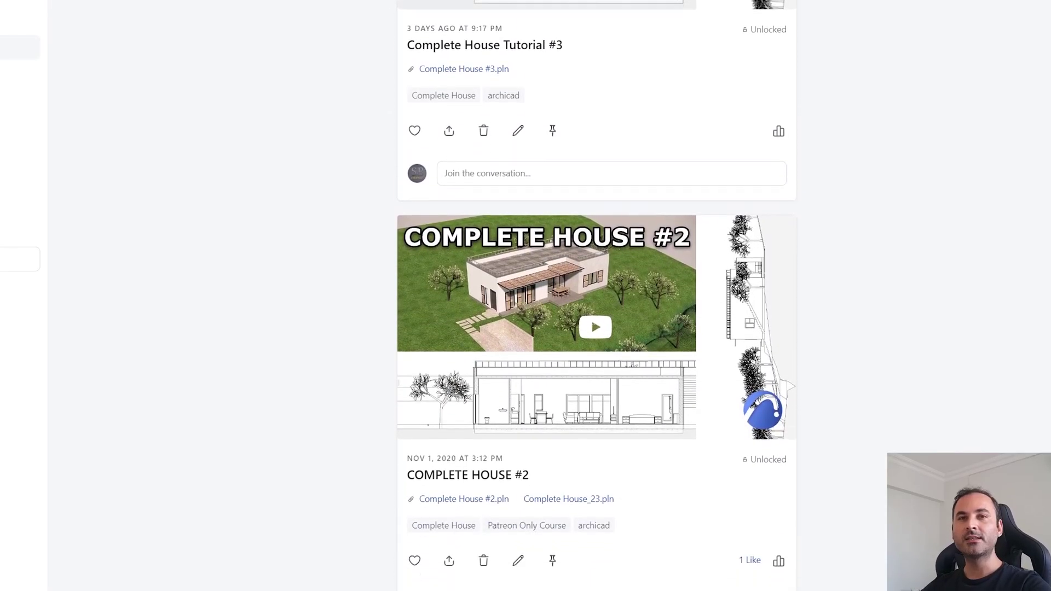
scroll(597, 296, down, 5)
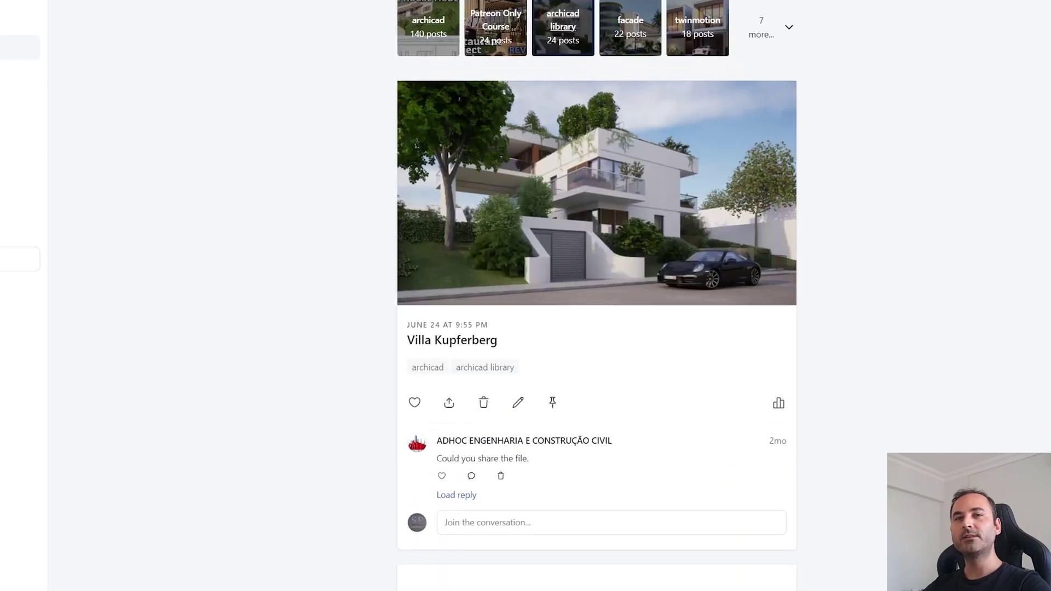
scroll(597, 296, down, 6)
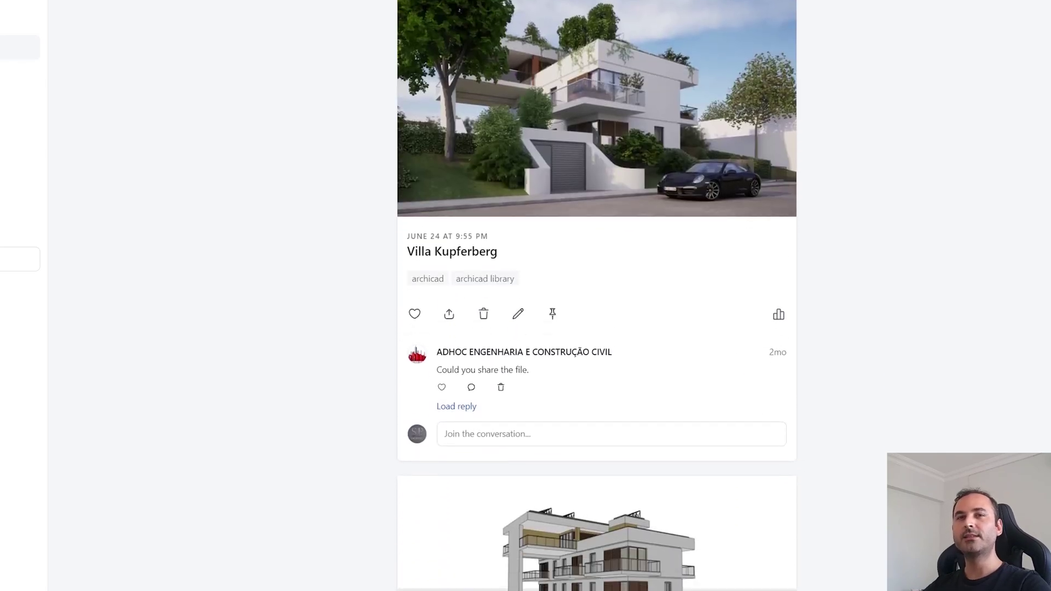
scroll(597, 295, down, 10)
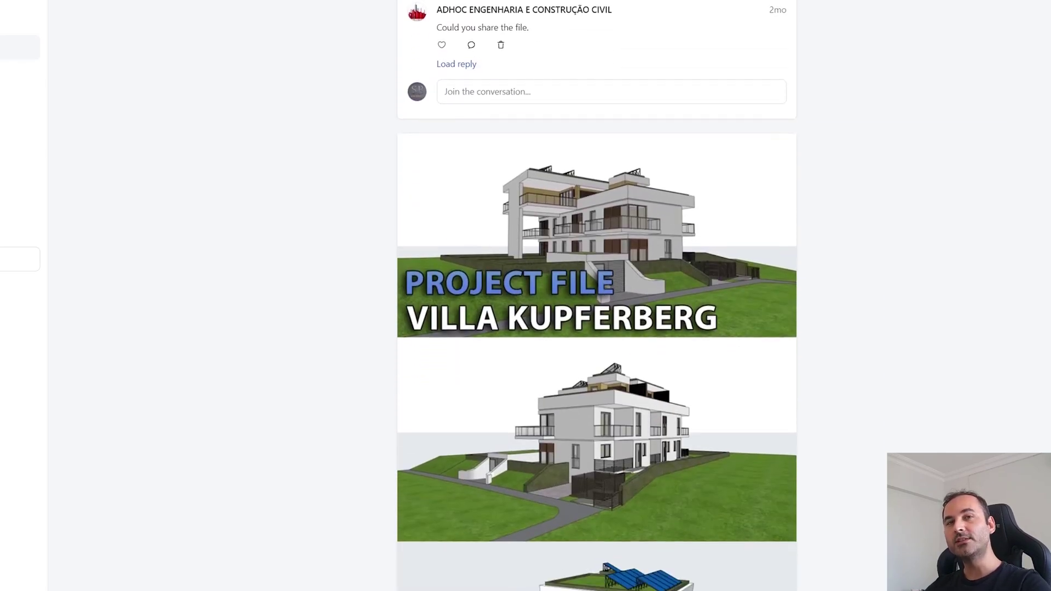
scroll(597, 296, down, 8)
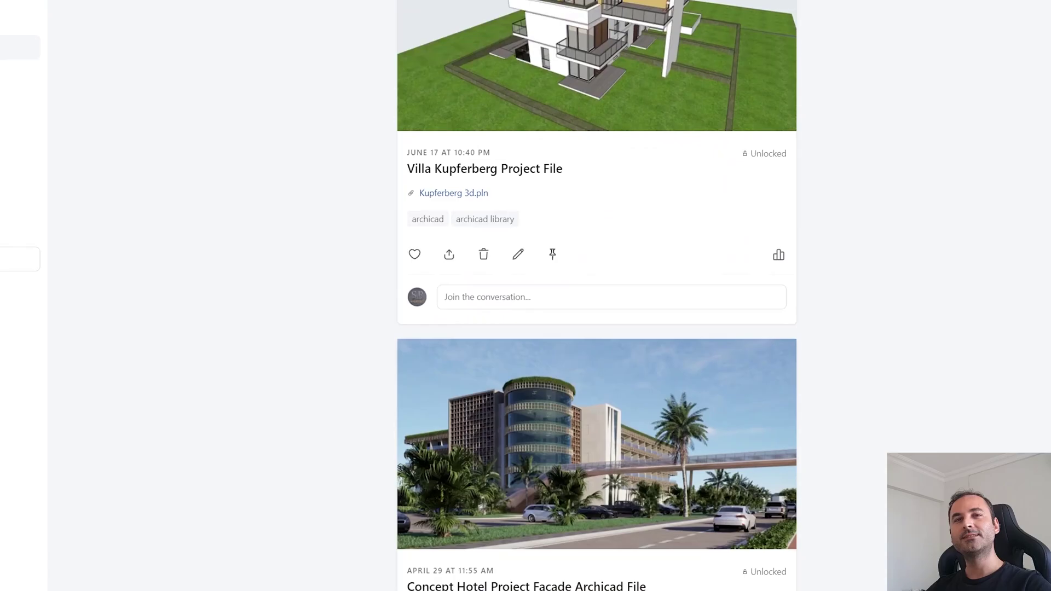